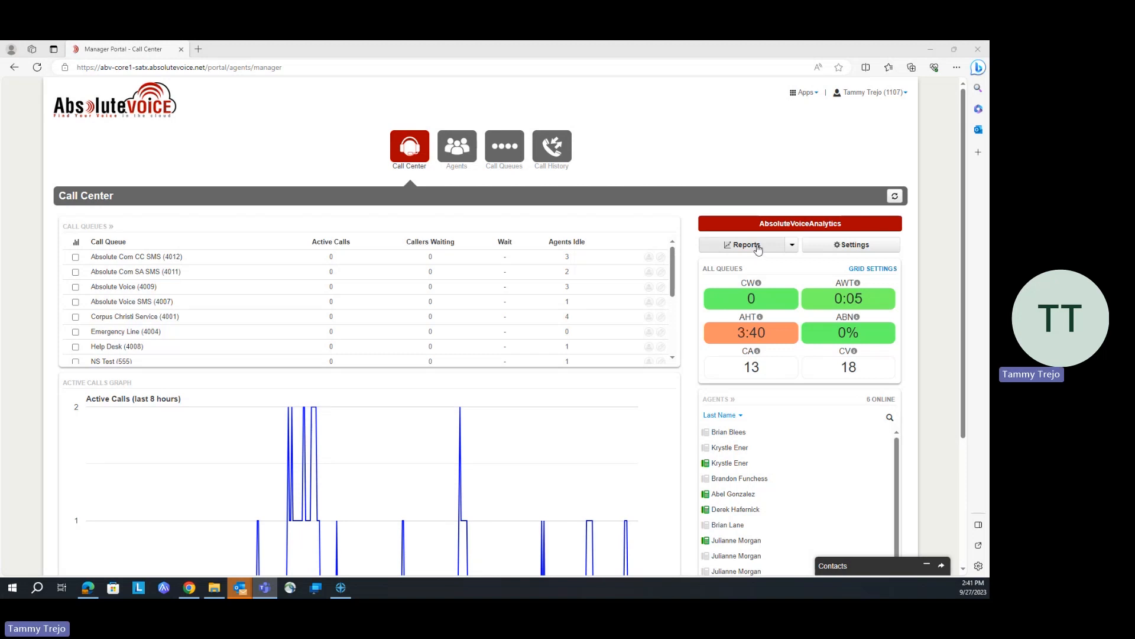
Open the call center reports and look through Agent Stats, Agent Availability, Dialed Number Stats and Abandoned Calls, returning to Queue Stats
left_click(791, 244)
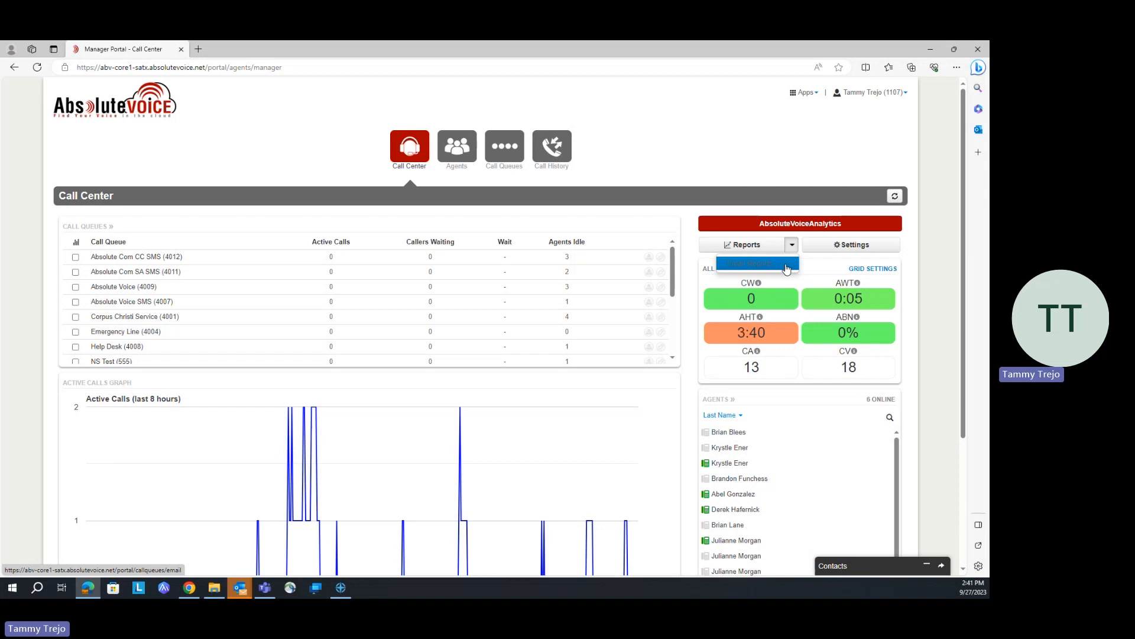
left_click(757, 248)
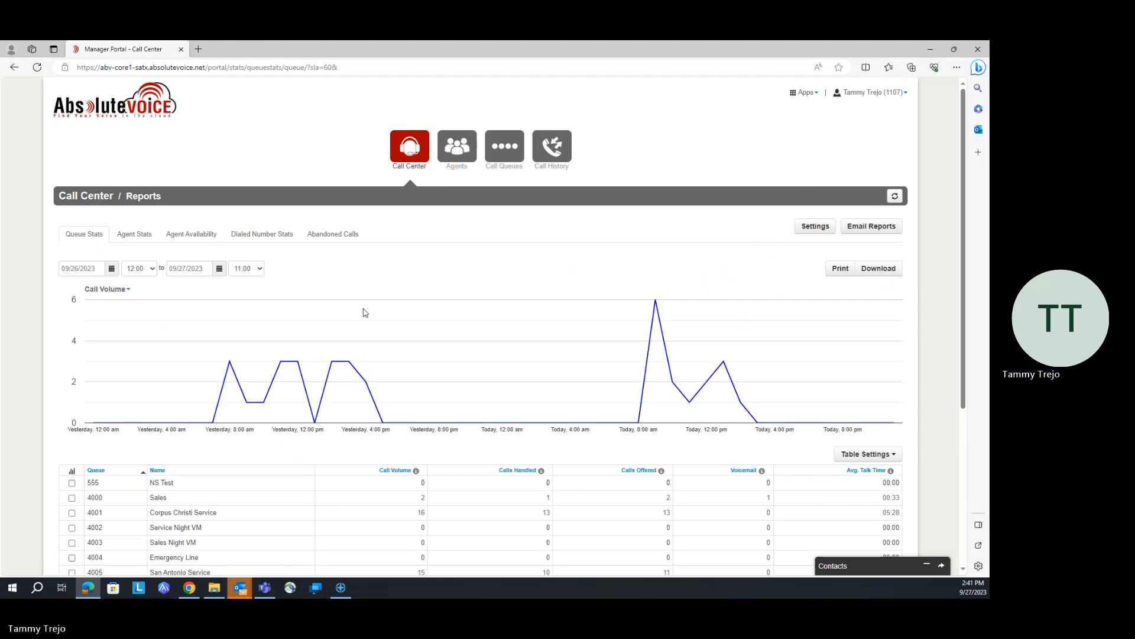
left_click(131, 237)
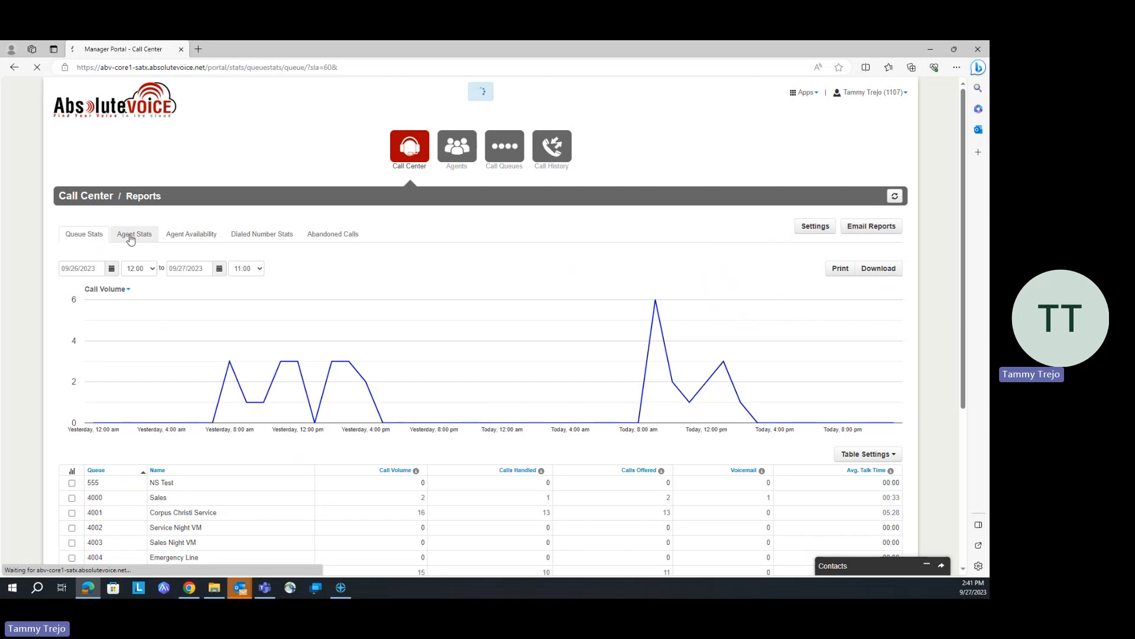
left_click(178, 237)
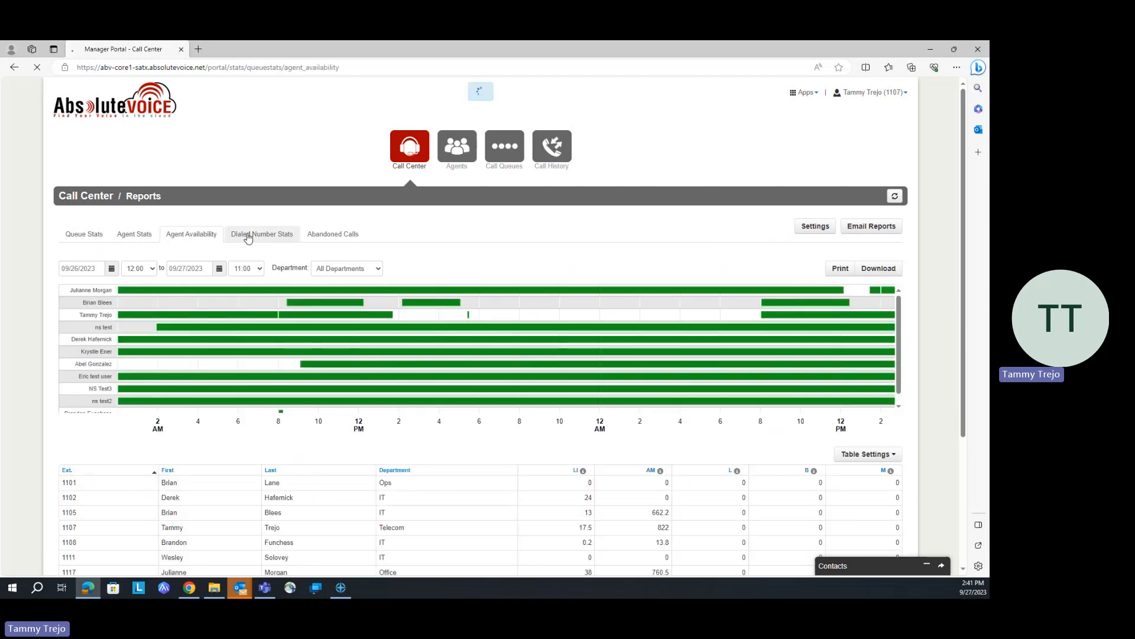
left_click(247, 237)
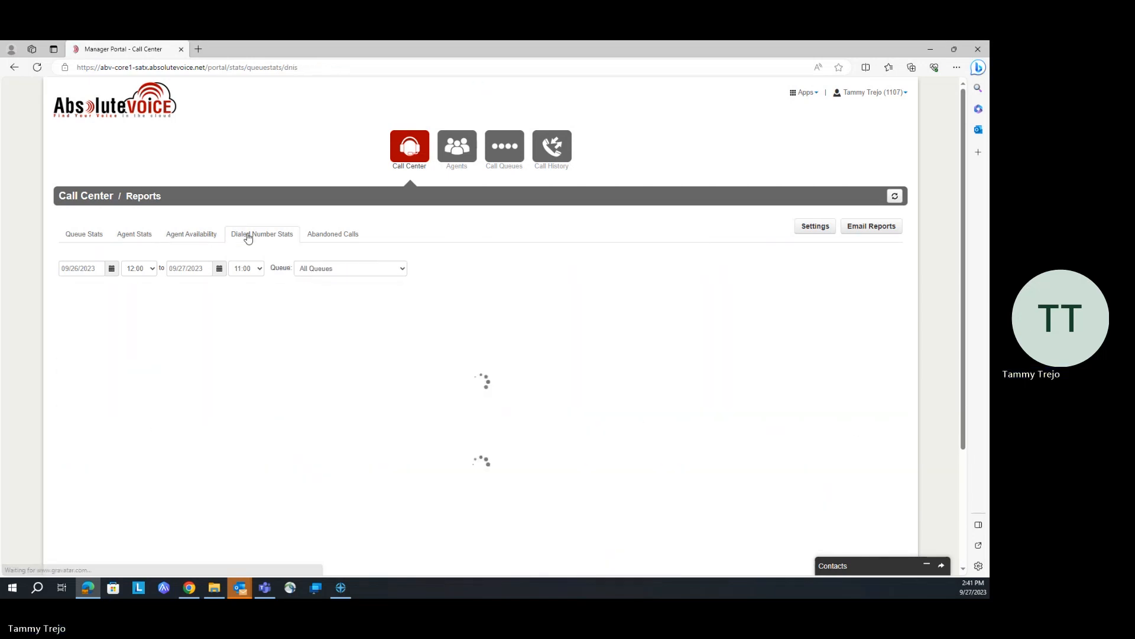
left_click(335, 238)
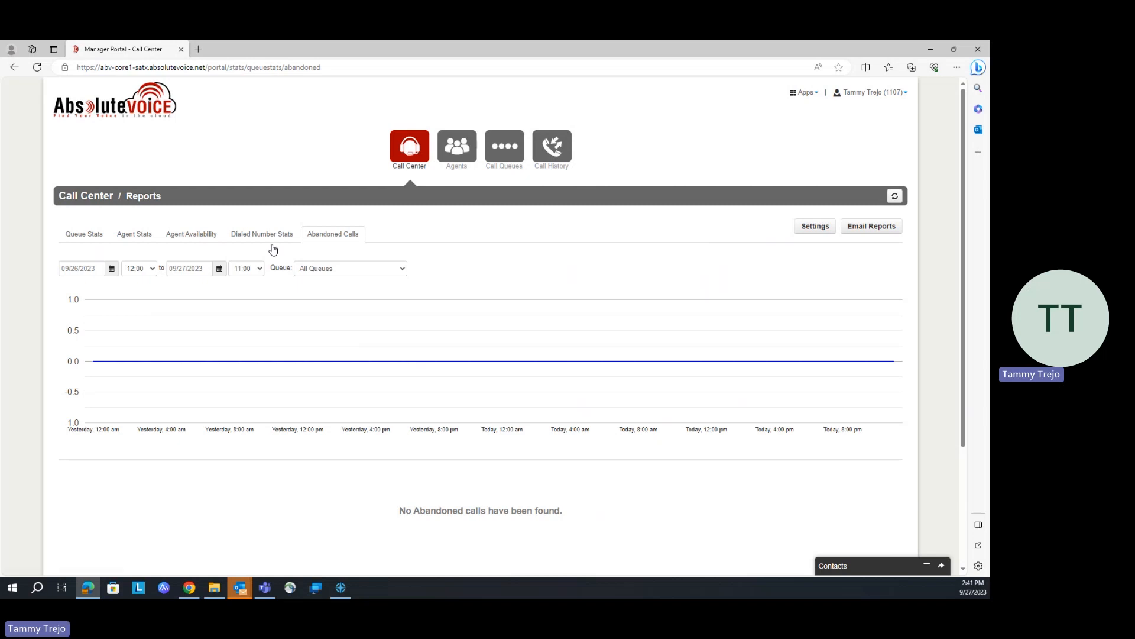
left_click(84, 237)
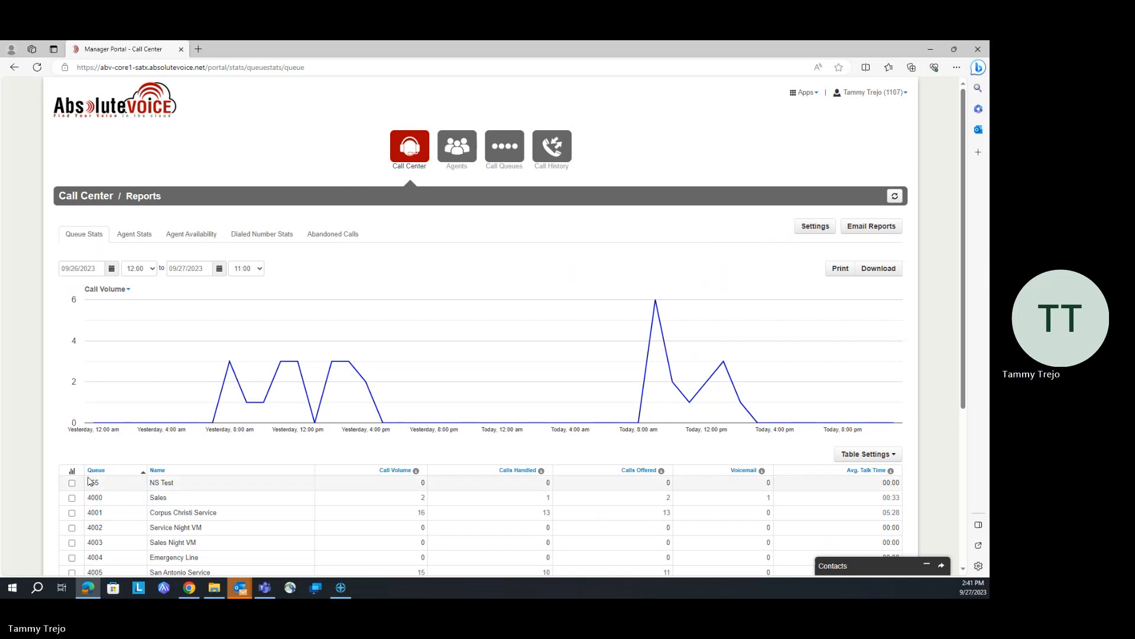
Plot the Corpus Christi Service, Absolute Voice and San Antonio Service queues on the Call Volume chart
scroll(183, 427, "down", 1)
scroll(183, 427, "down", 3)
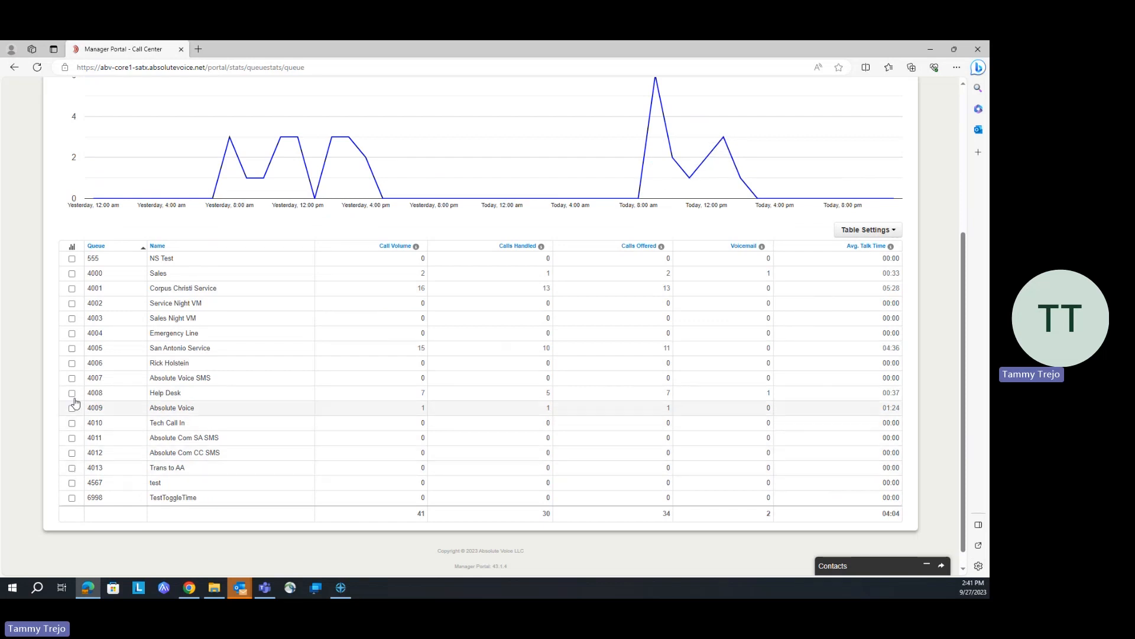
left_click(72, 289)
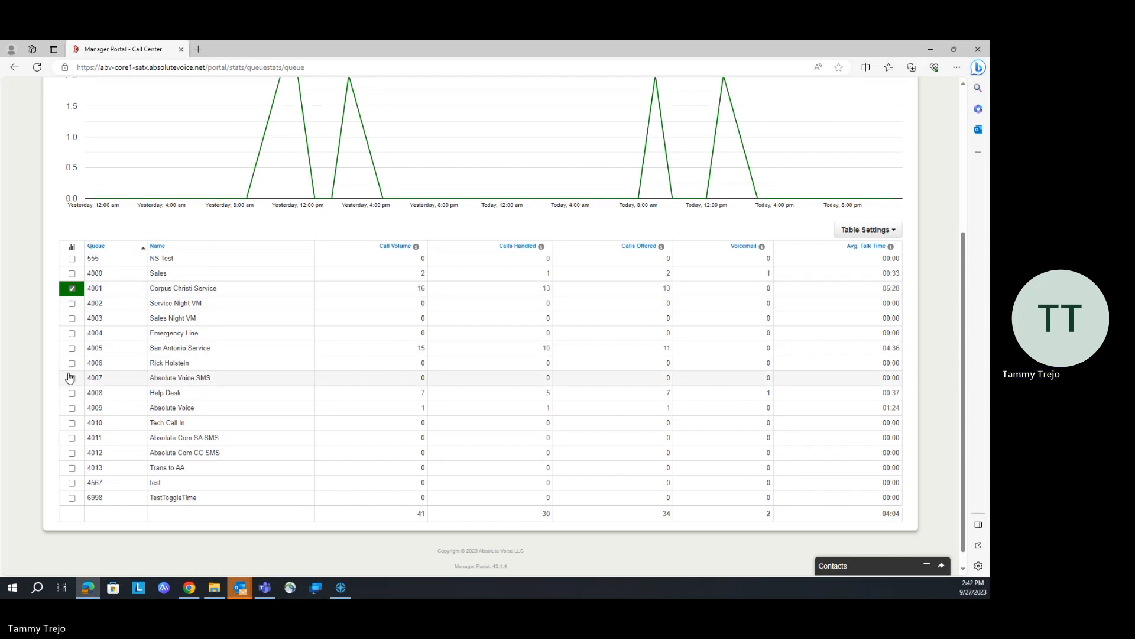
left_click(71, 409)
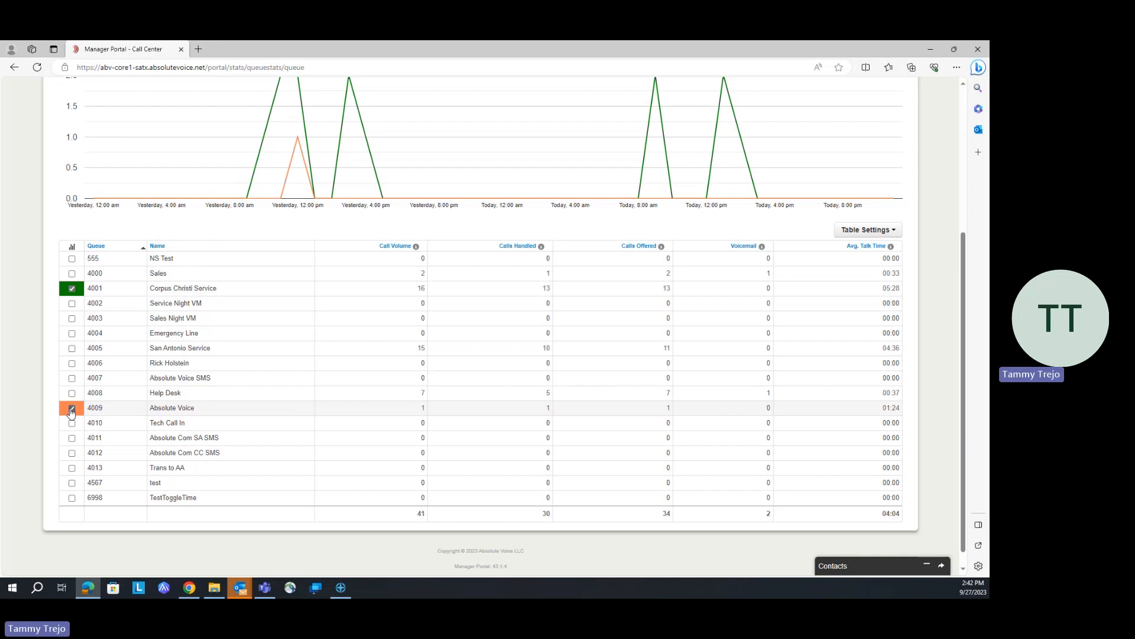
left_click(73, 349)
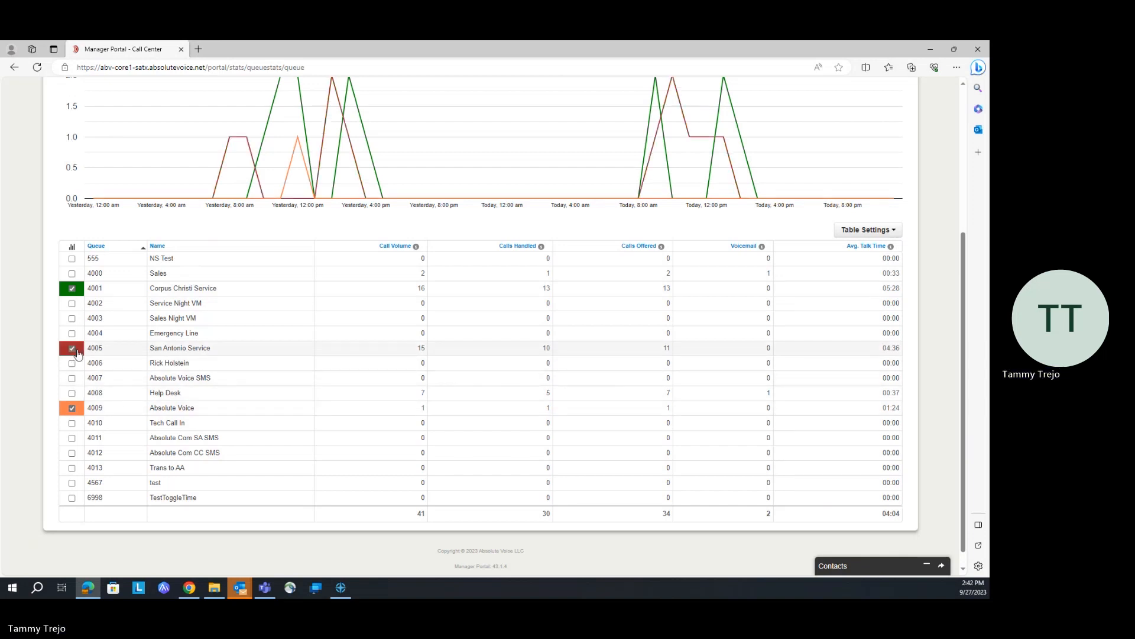
scroll(354, 357, "up", 3)
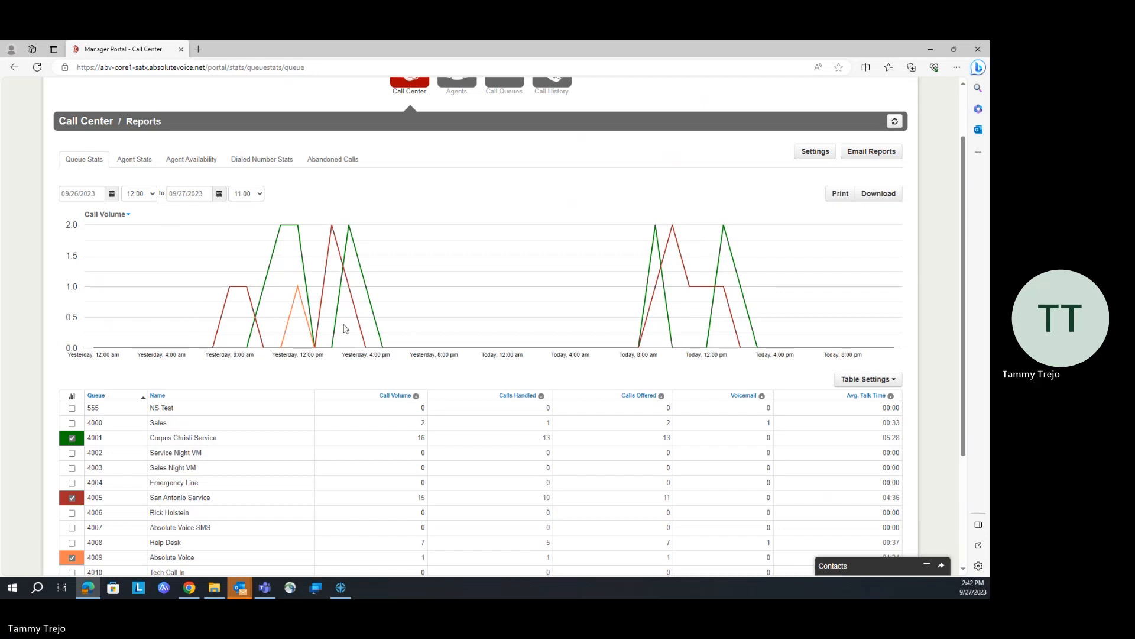
Read the definitions of the Call Volume, Calls Handled, Calls Offered, Voicemail and Avg. Talk Time columns
mouse_move(416, 396)
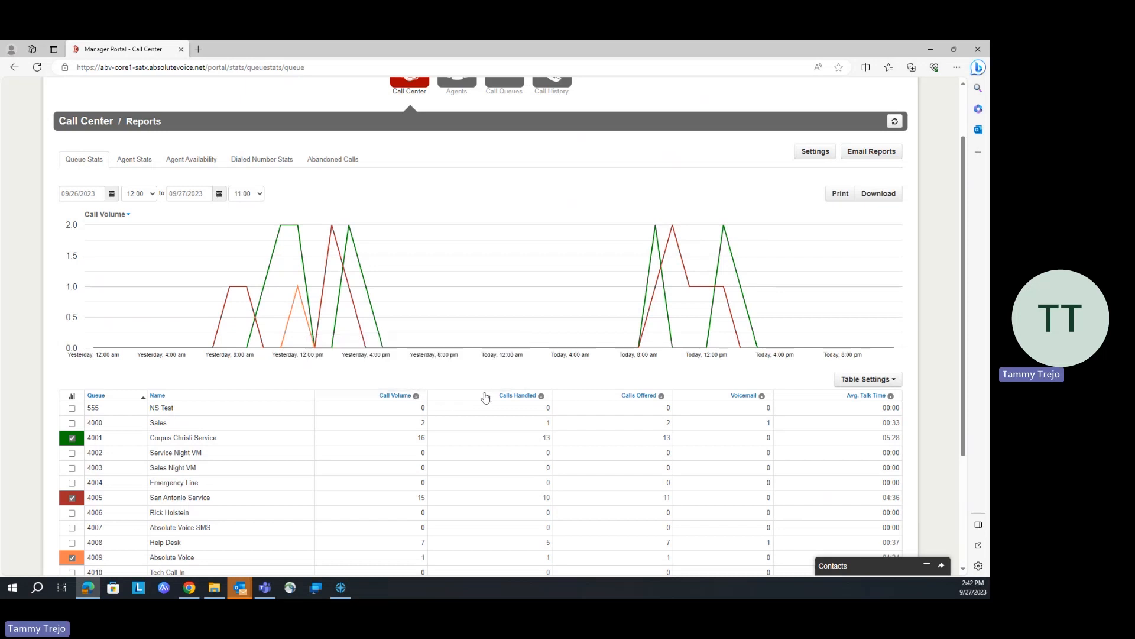
mouse_move(541, 397)
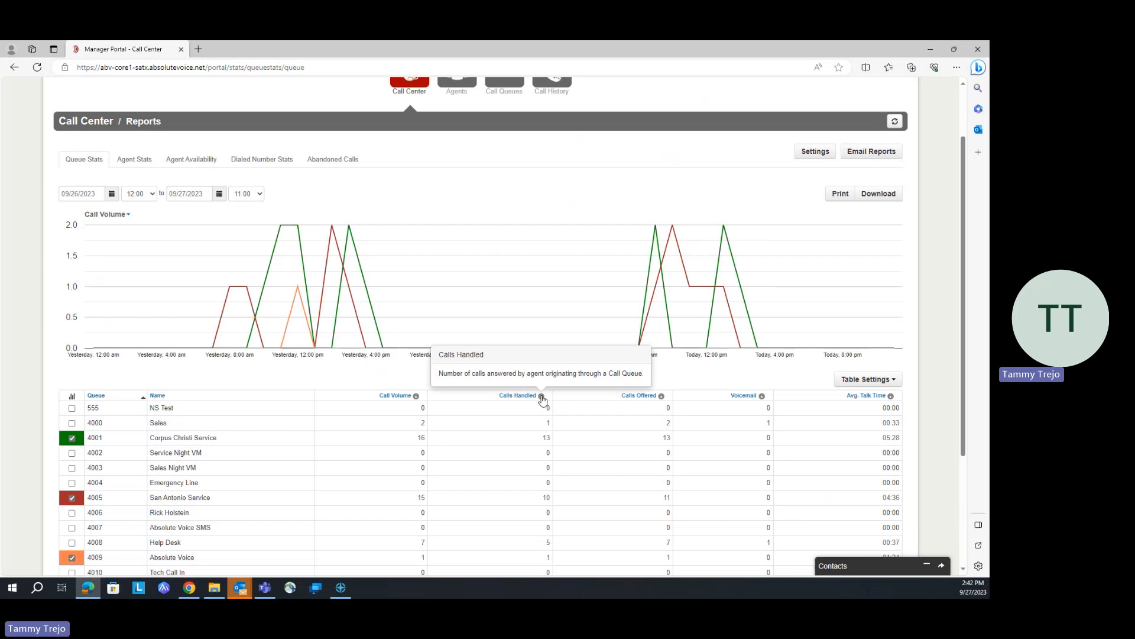
mouse_move(661, 397)
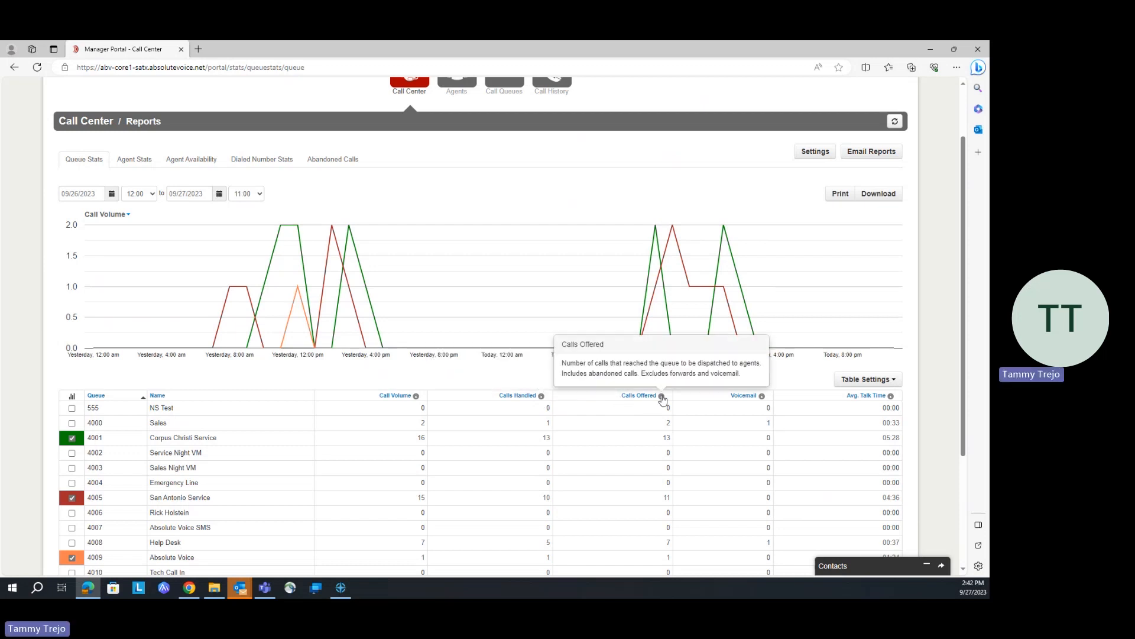
mouse_move(762, 397)
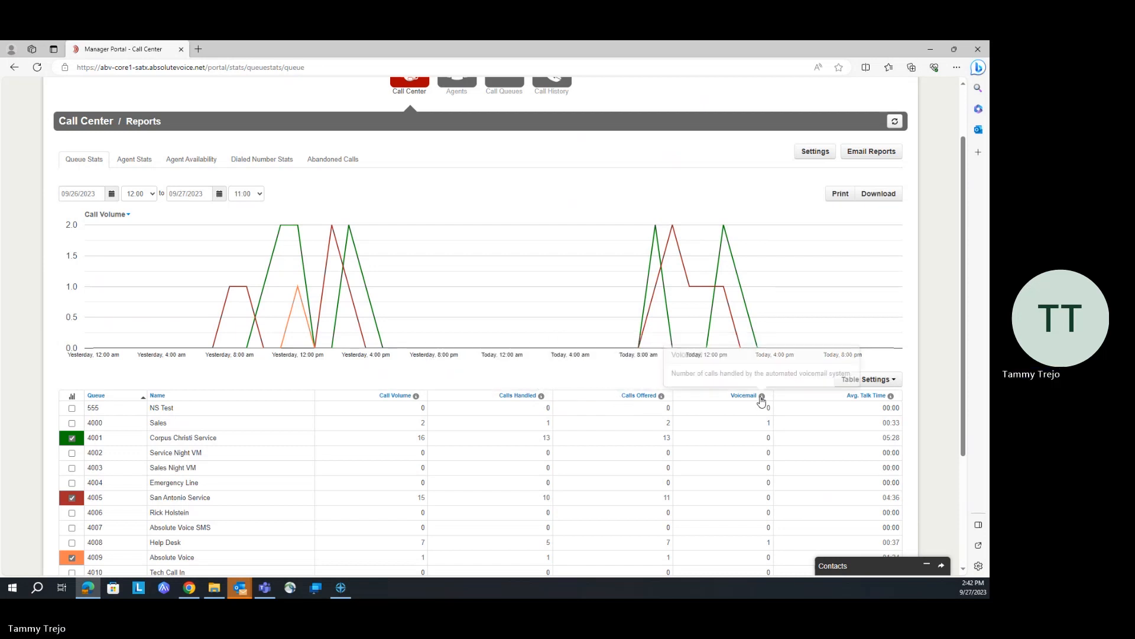
mouse_move(891, 397)
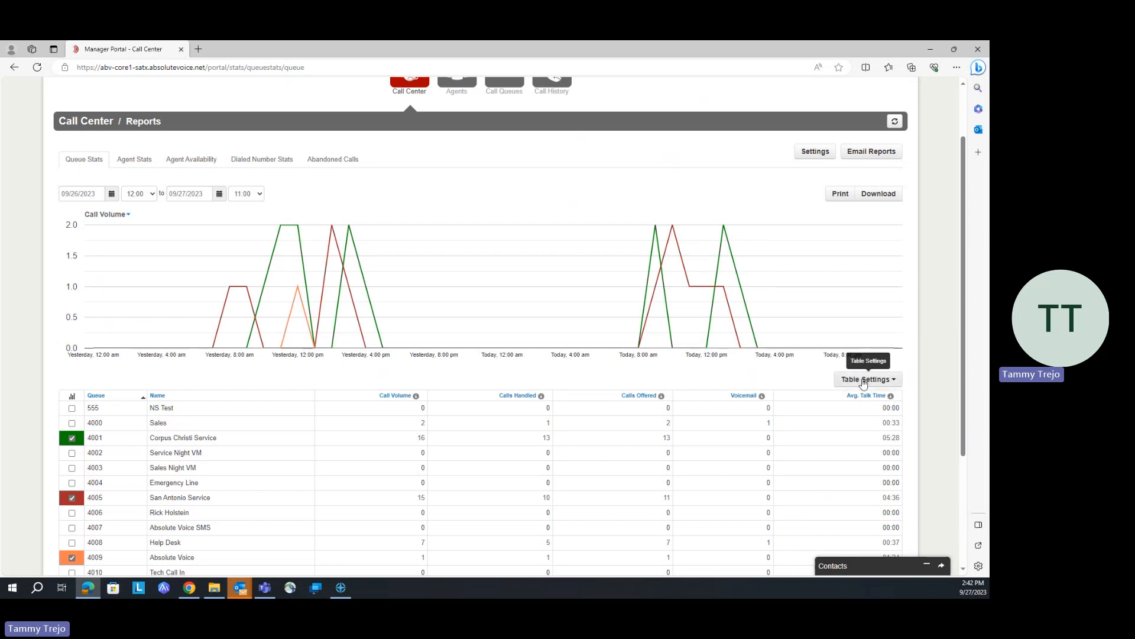
Add the Forward (FWD) and Abandon Rate (AR) columns to the Queue Stats table
left_click(864, 382)
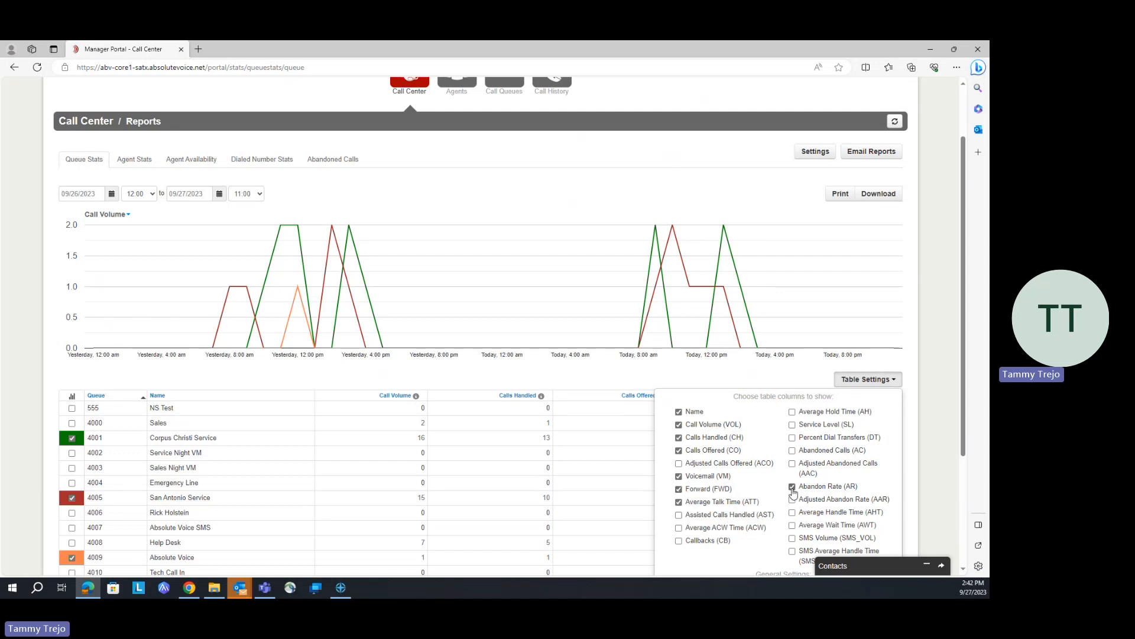
left_click(755, 376)
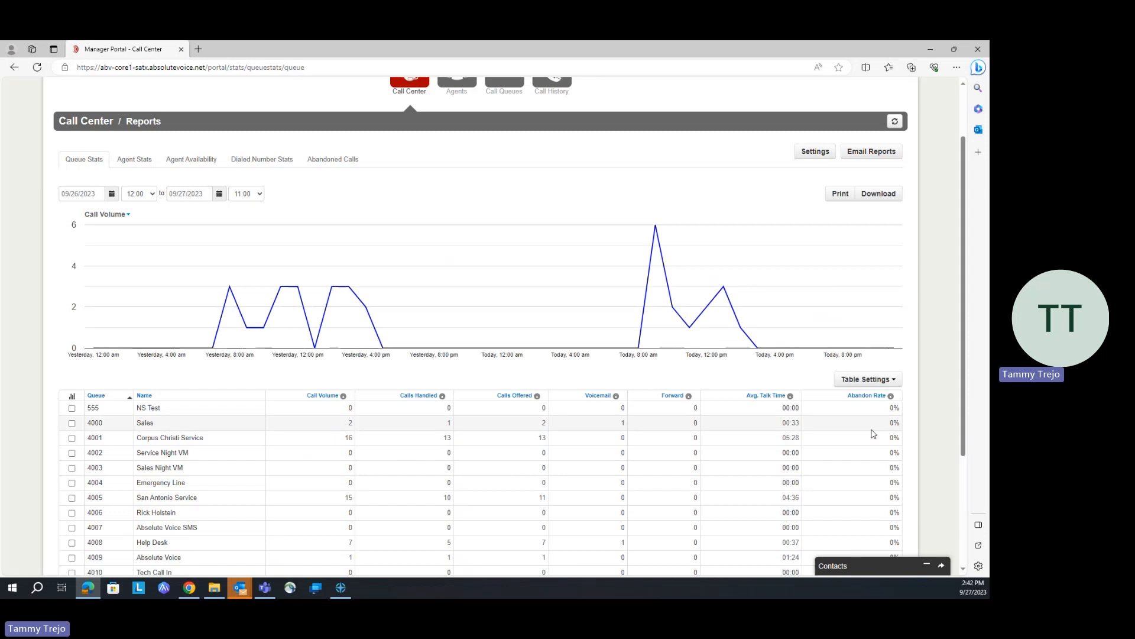
Plot the San Antonio Service and Corpus Christi Service queues on the Call Volume chart and inspect their hourly points
scroll(199, 457, "down", 1)
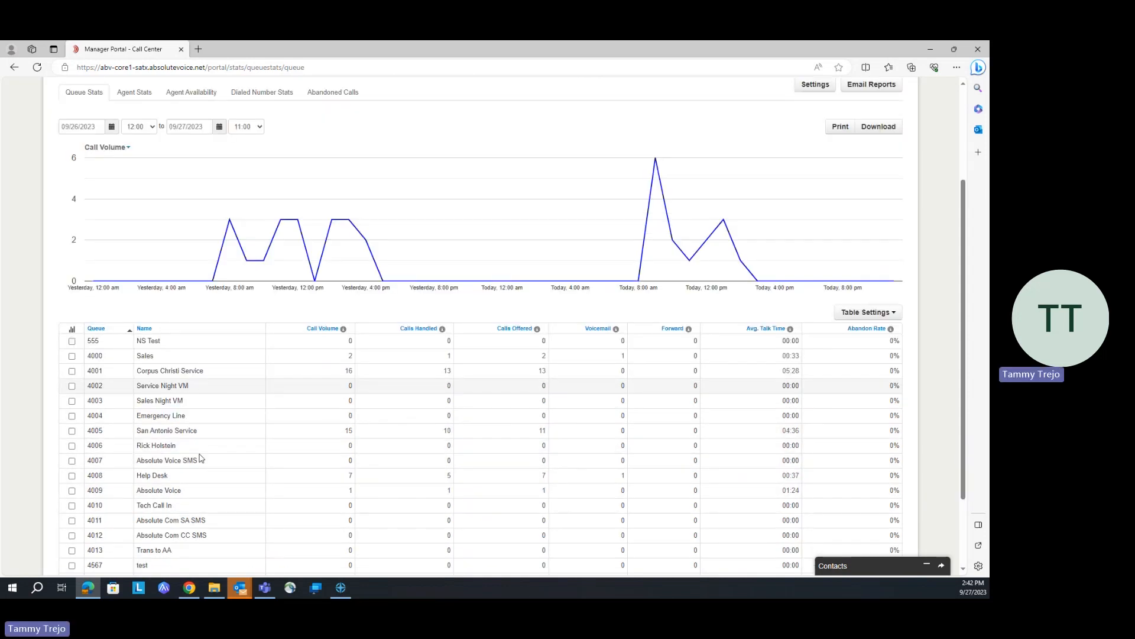
scroll(200, 457, "down", 1)
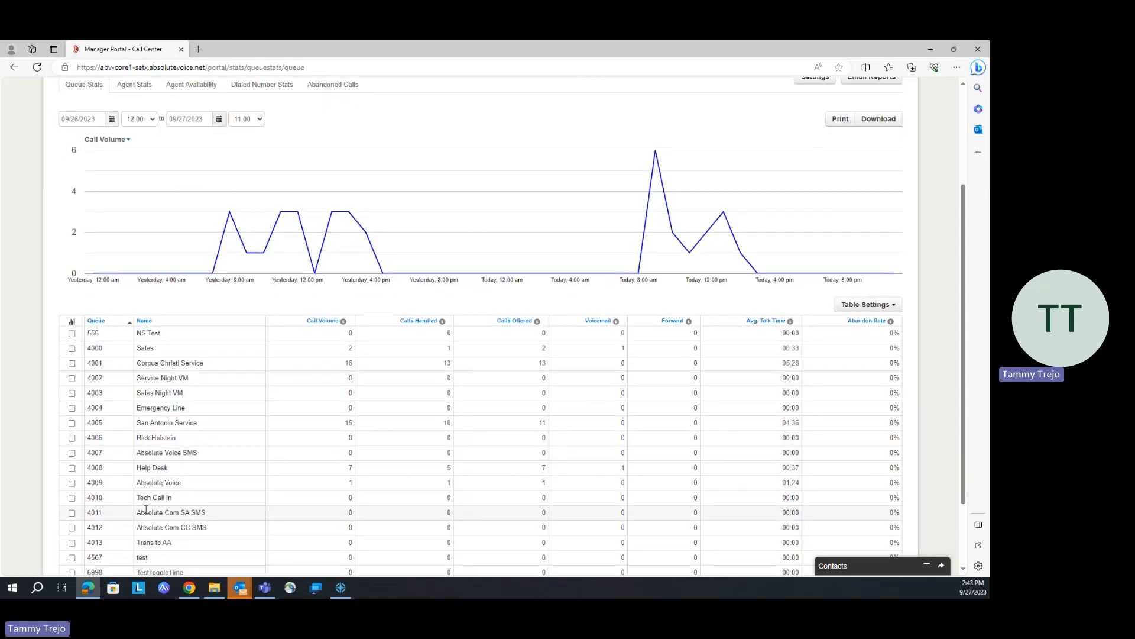
left_click(71, 423)
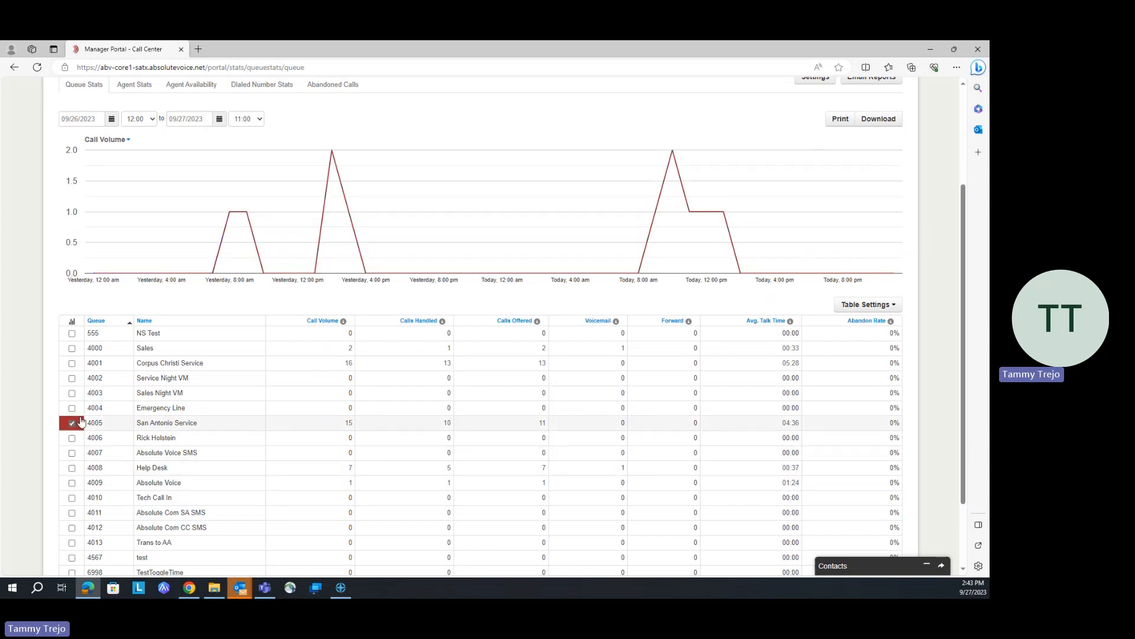
left_click(72, 363)
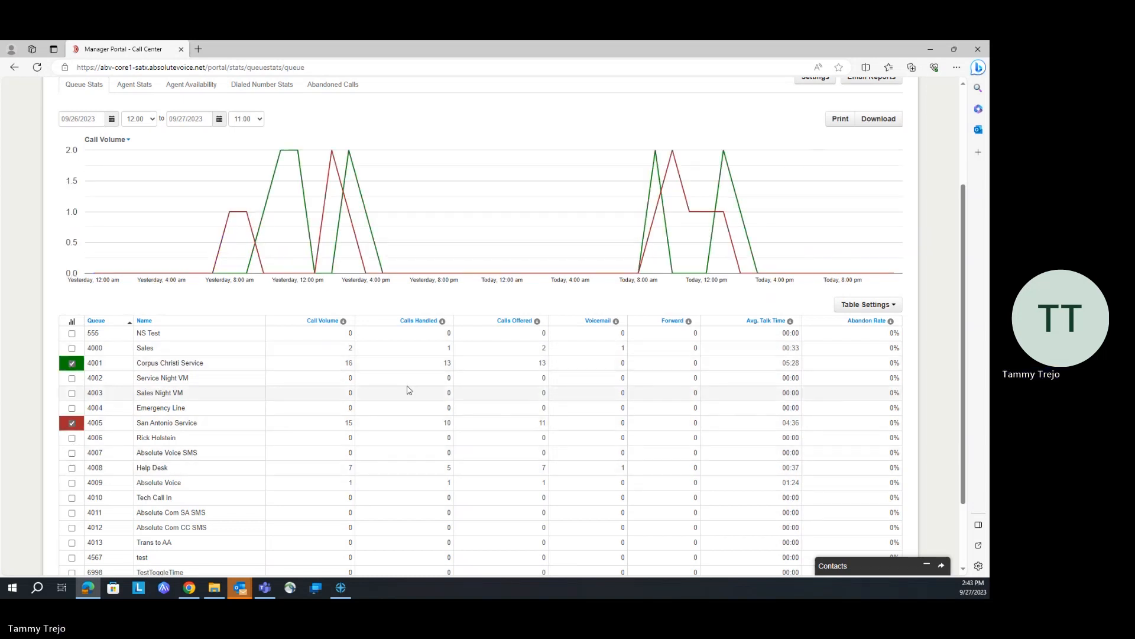
scroll(430, 398, "up", 1)
mouse_move(246, 289)
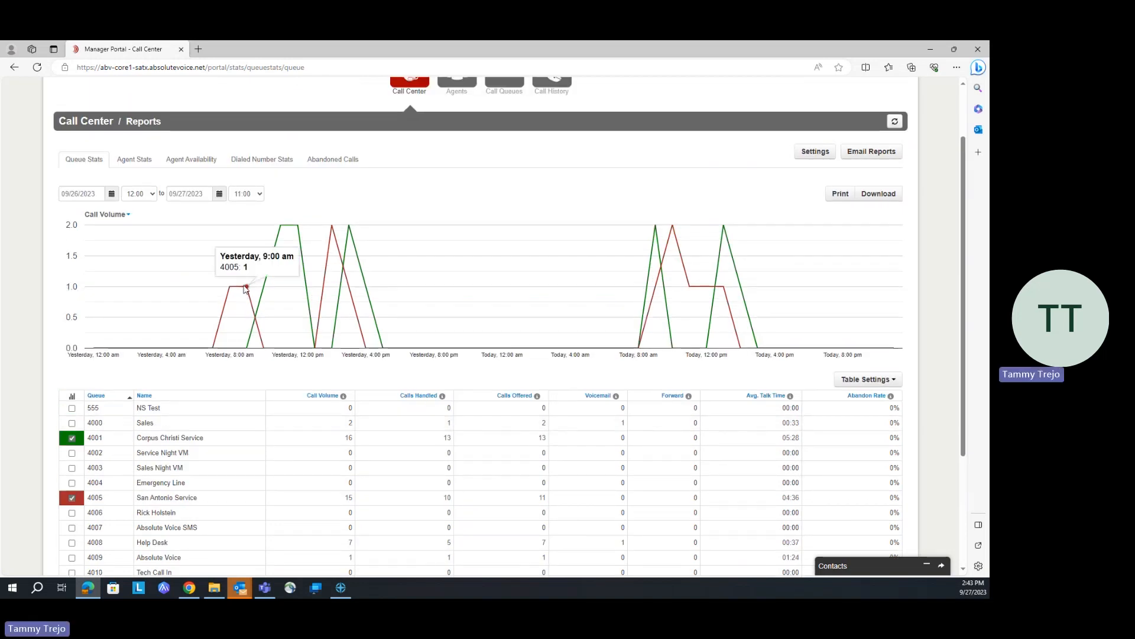
mouse_move(263, 346)
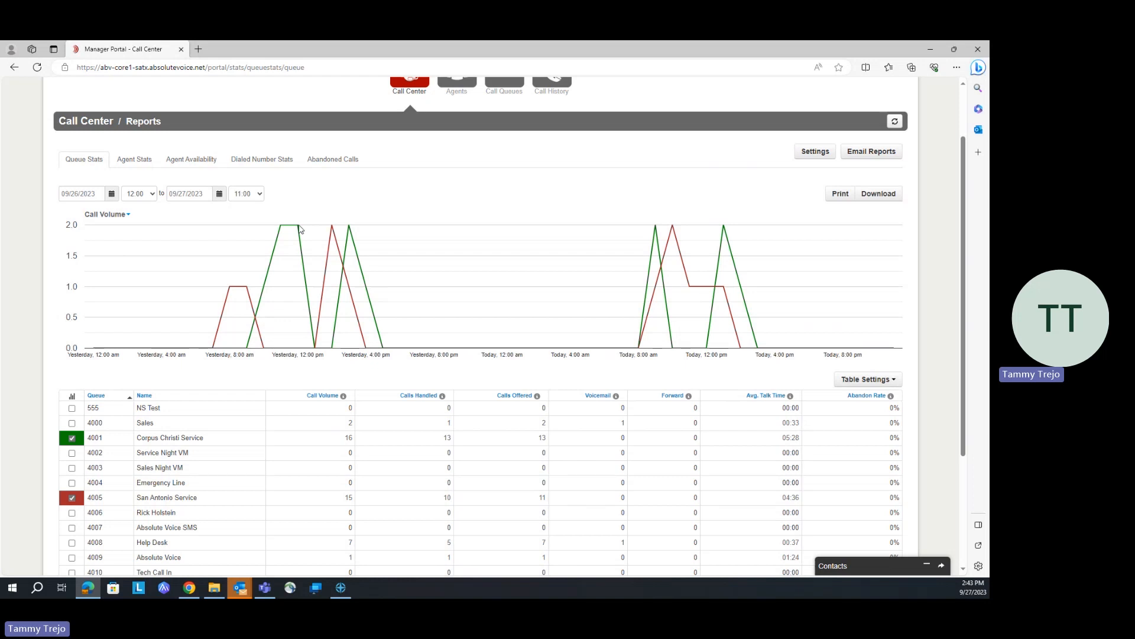
mouse_move(332, 228)
Open the Agent Stats report and review the choices in its department and queue filters
left_click(133, 161)
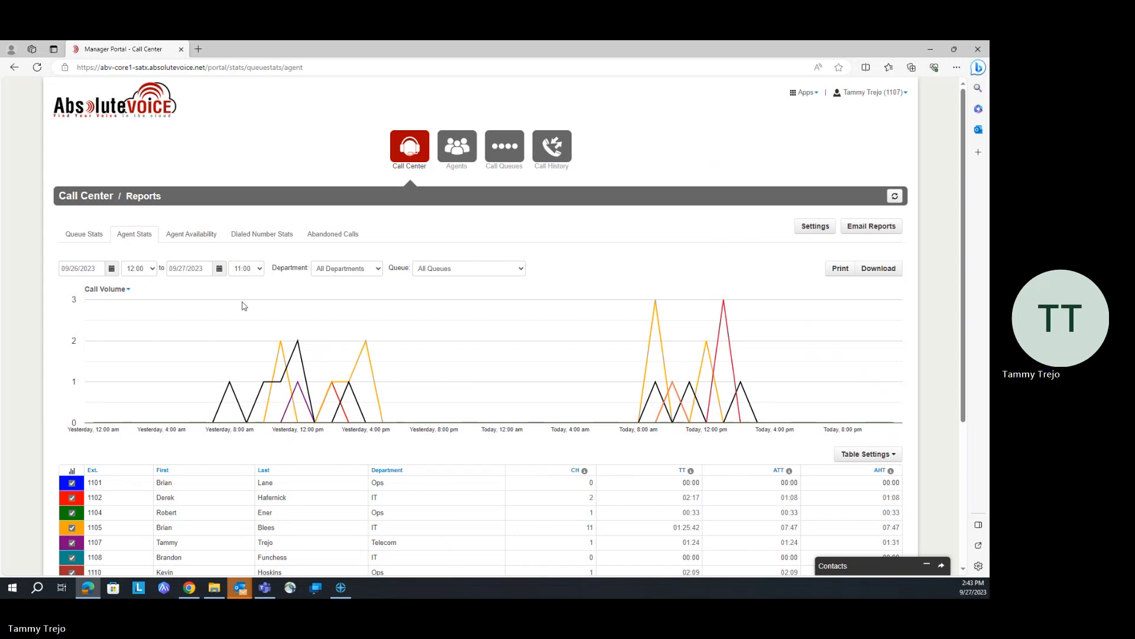
left_click(377, 270)
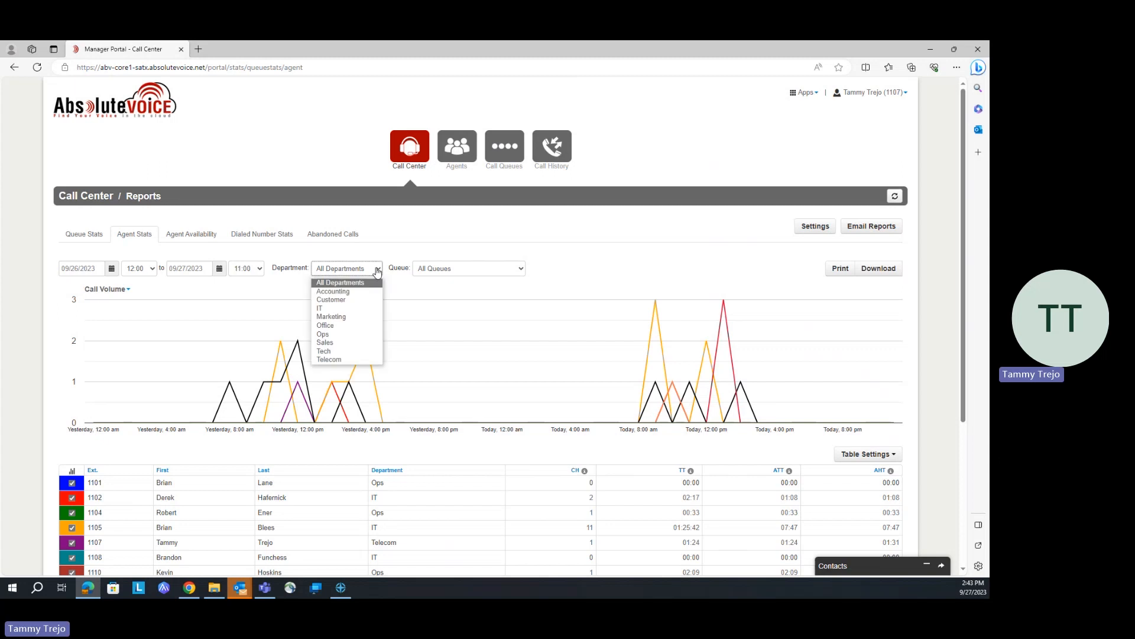
left_click(484, 270)
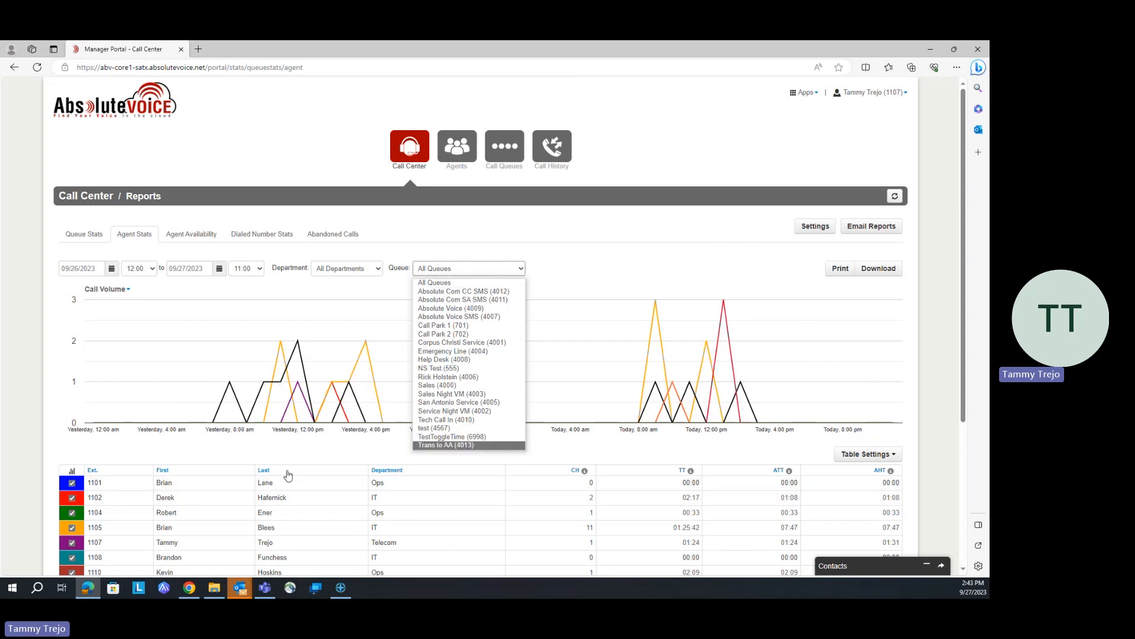
Remove the fourth listed agent from the Agent Stats chart selection and add the agent back
scroll(204, 476, "down", 3)
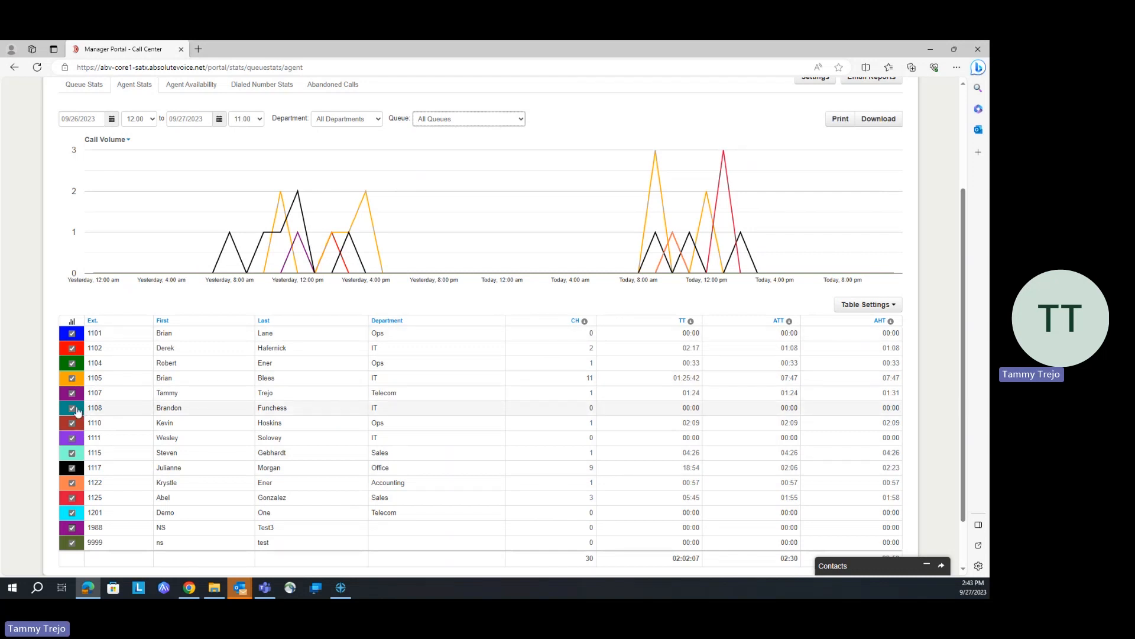
left_click(72, 379)
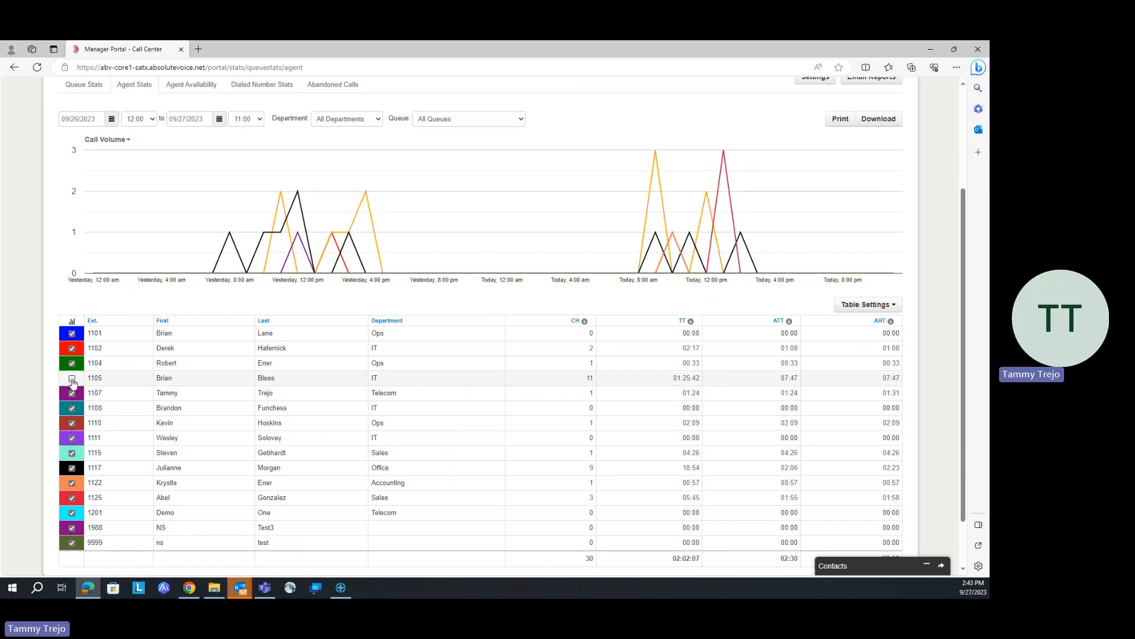
left_click(72, 380)
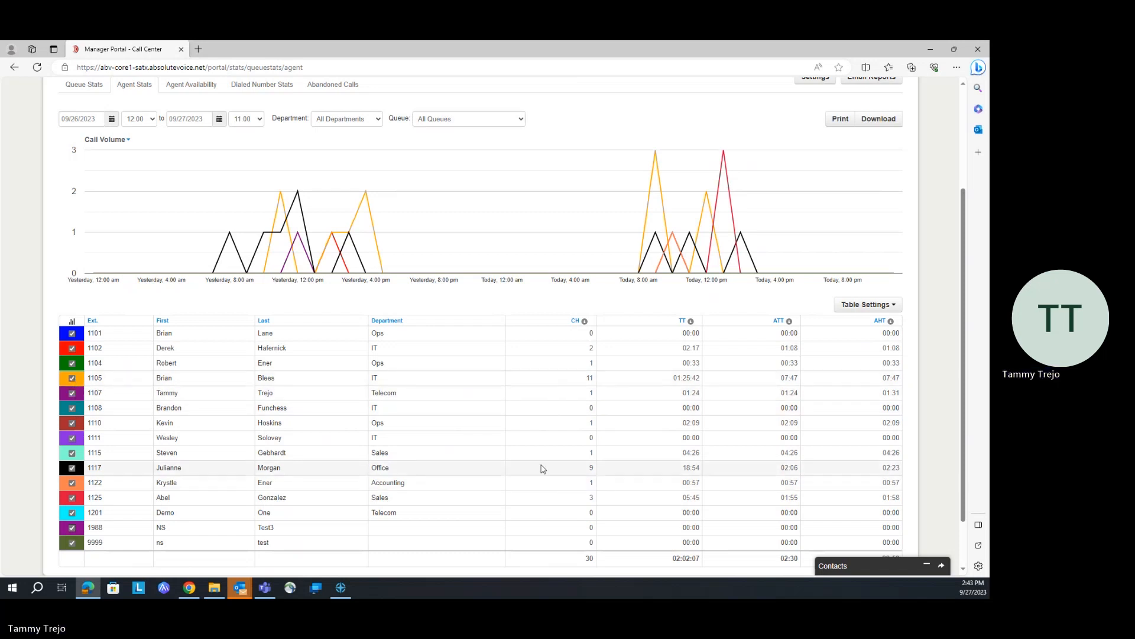
Review which columns and general settings are available for the Agent Stats table
left_click(864, 304)
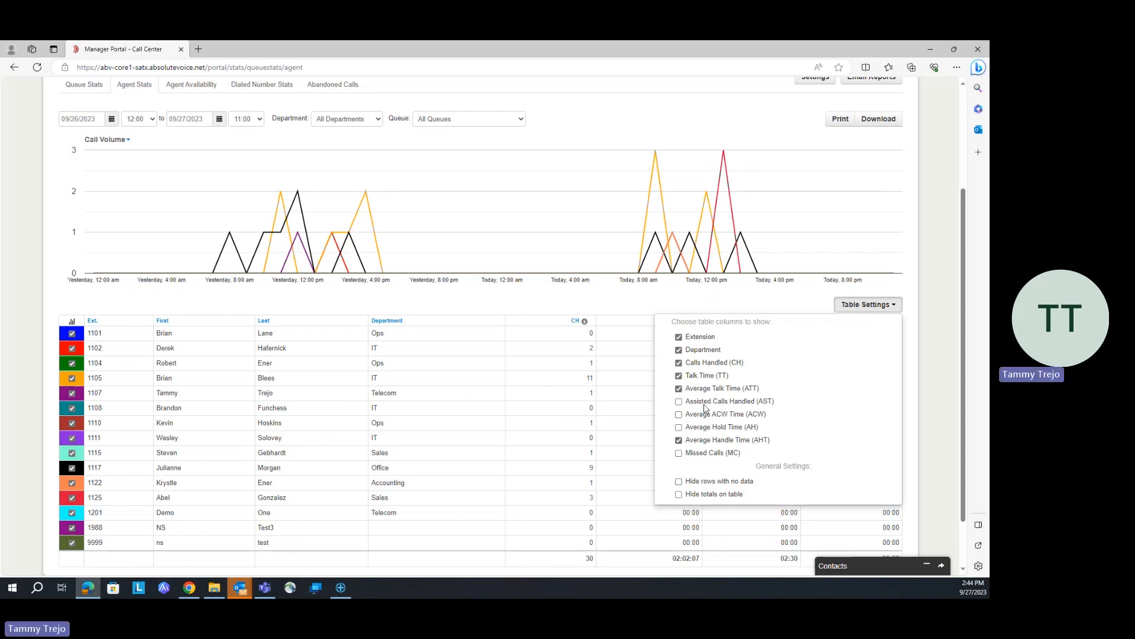
left_click(862, 306)
scroll(834, 343, "up", 3)
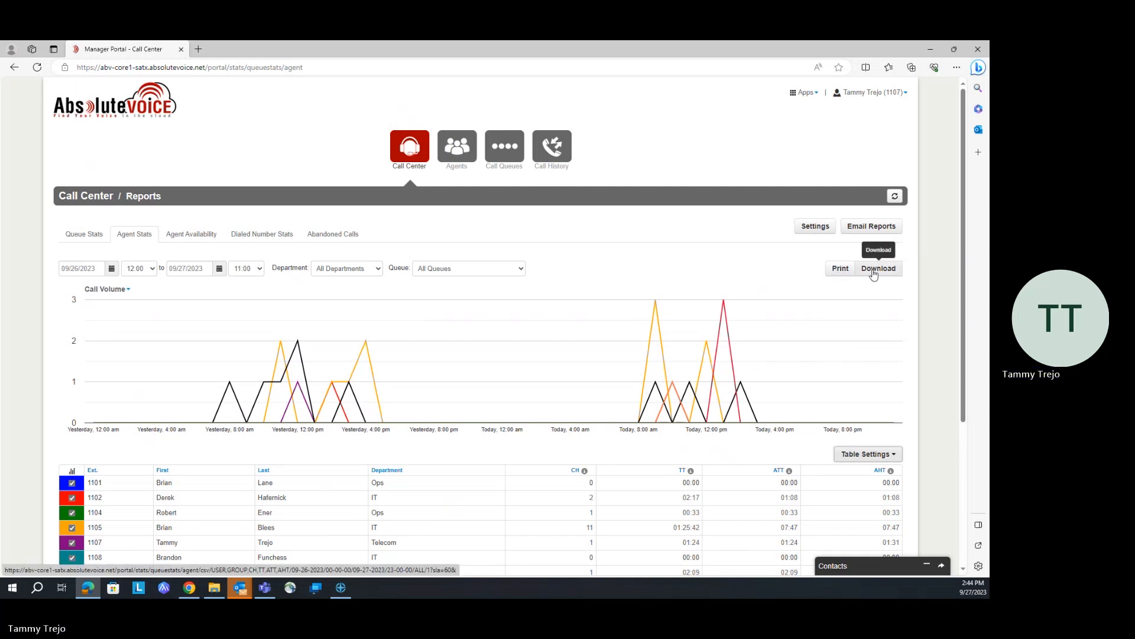
Open the Agent Availability report and set its time range from 8:00 am to 5:00 pm, keeping the existing dates
left_click(193, 238)
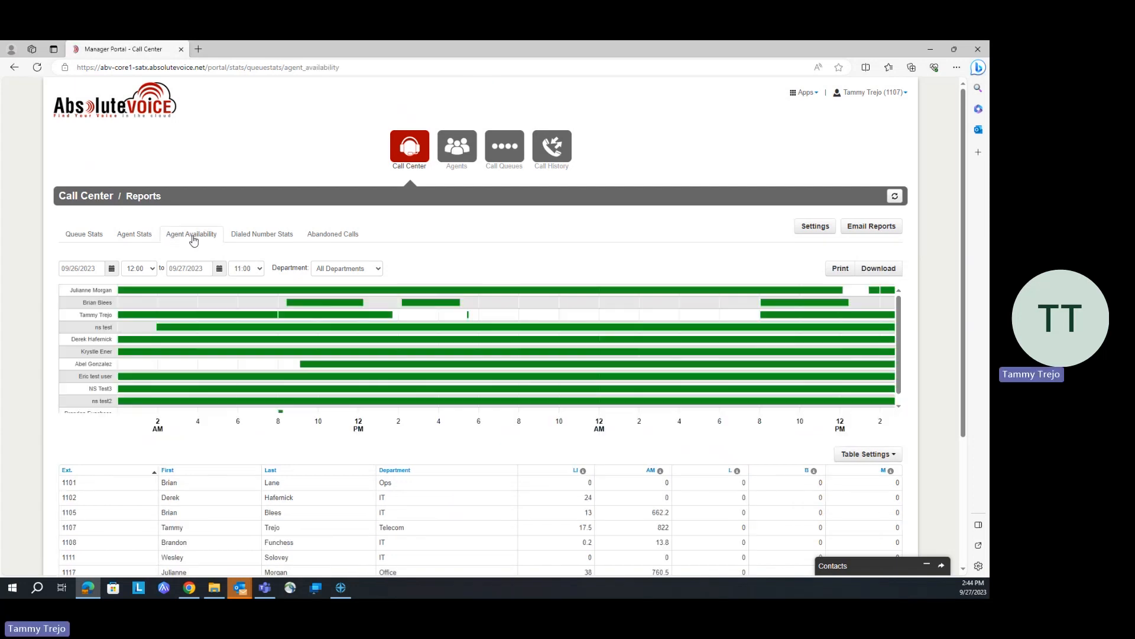
mouse_move(465, 390)
left_click(149, 271)
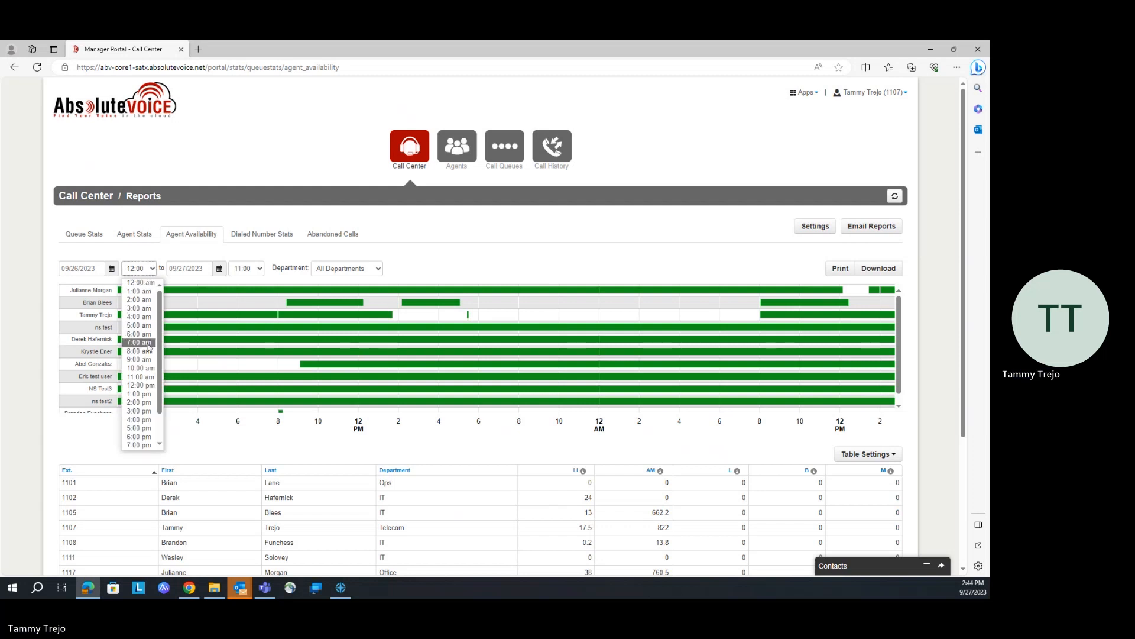
left_click(140, 350)
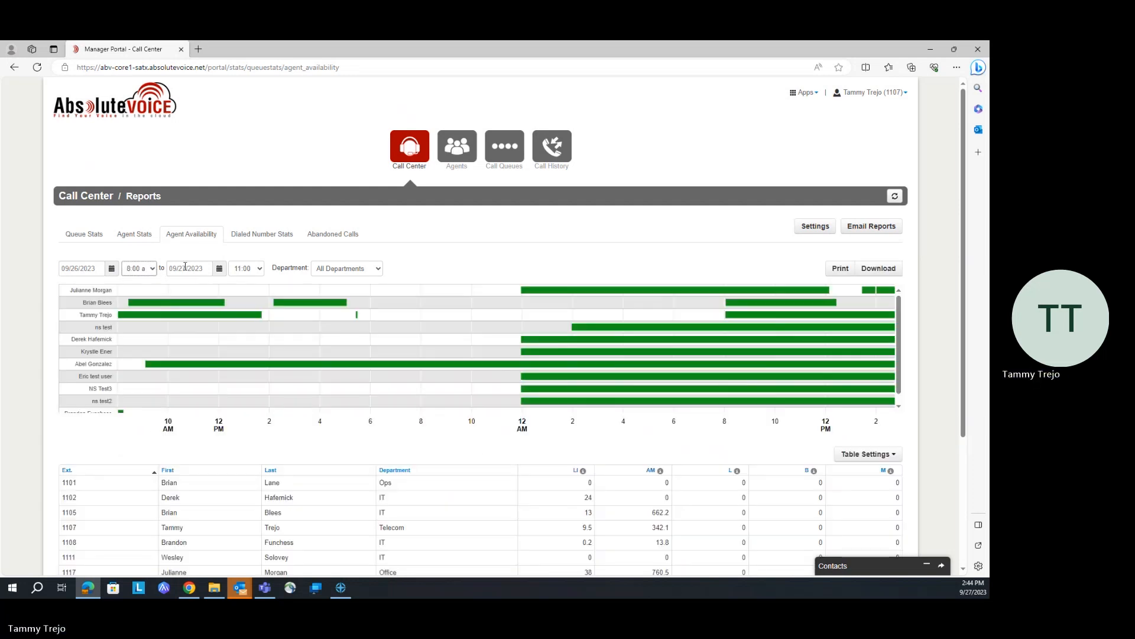
left_click(257, 271)
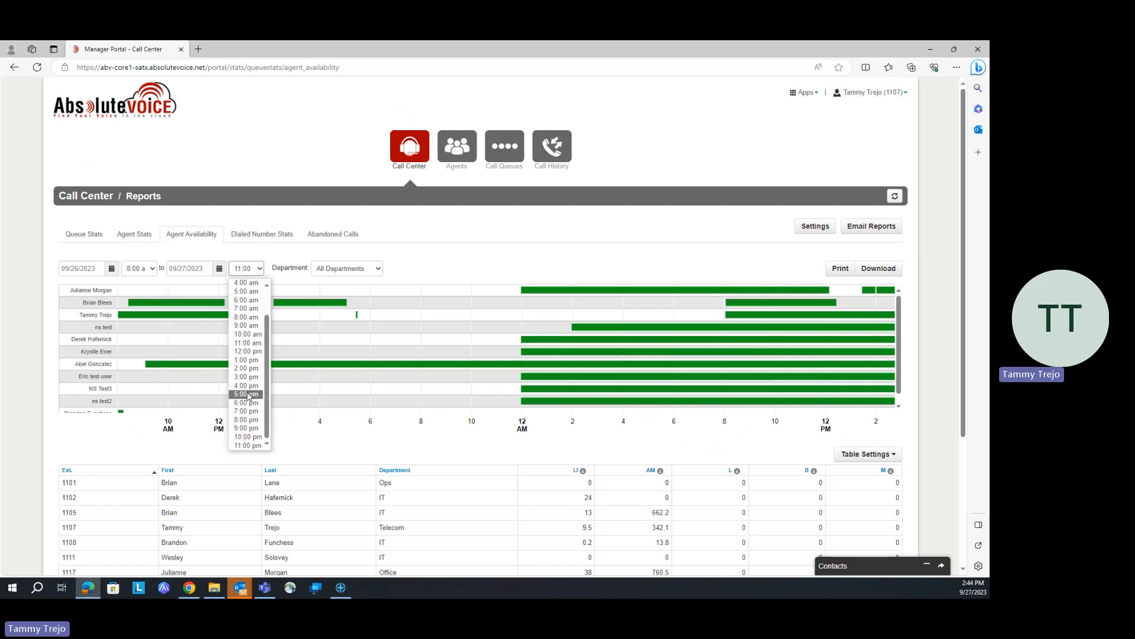
left_click(247, 394)
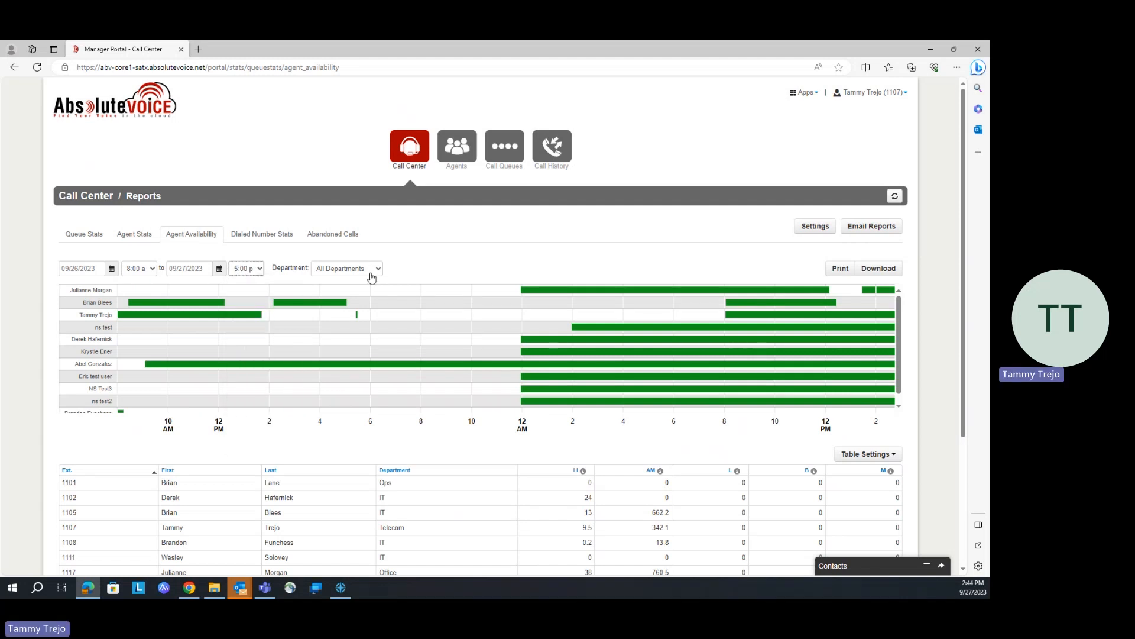
Inspect the agents' availability bars in the timeline and review the columns offered for the Agent Availability table
mouse_move(591, 362)
mouse_move(880, 404)
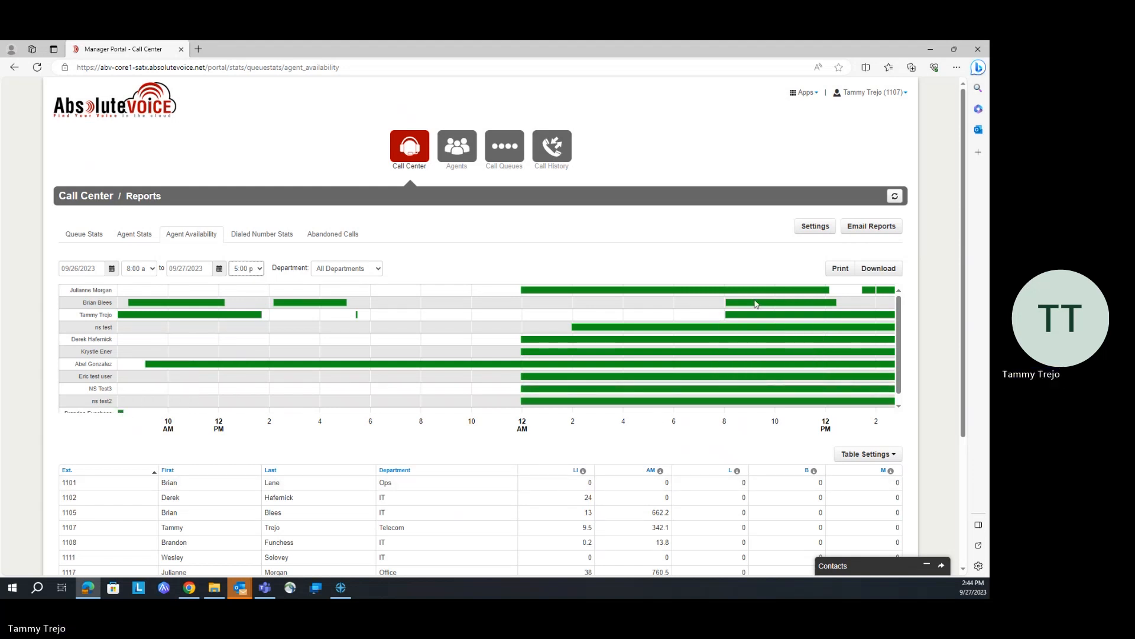
mouse_move(760, 307)
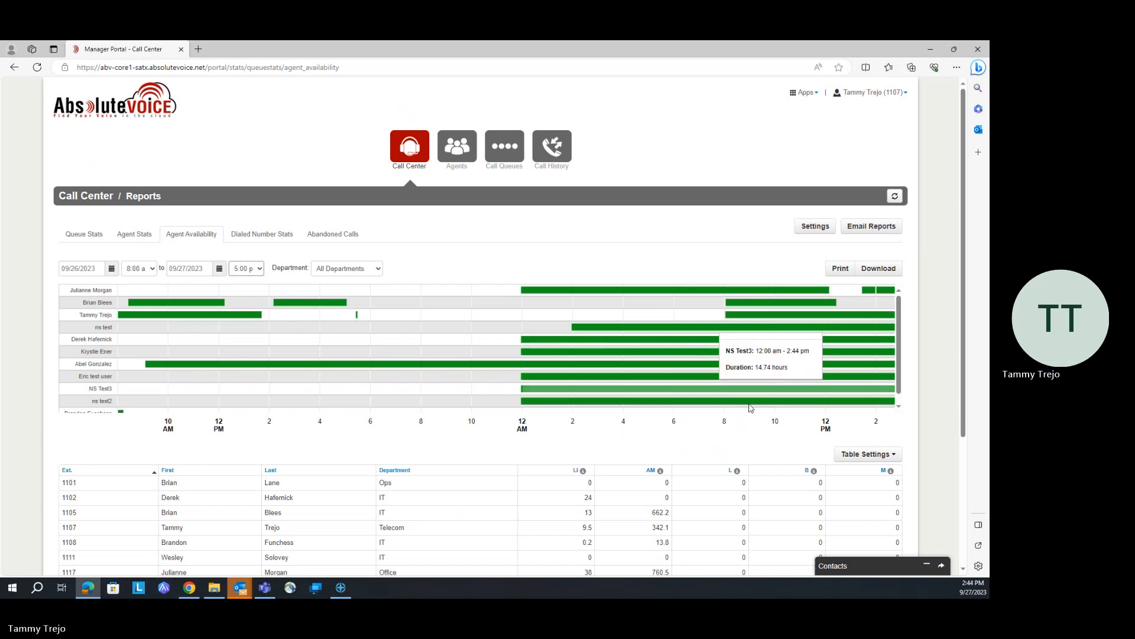
scroll(716, 434, "down", 1)
scroll(716, 433, "down", 1)
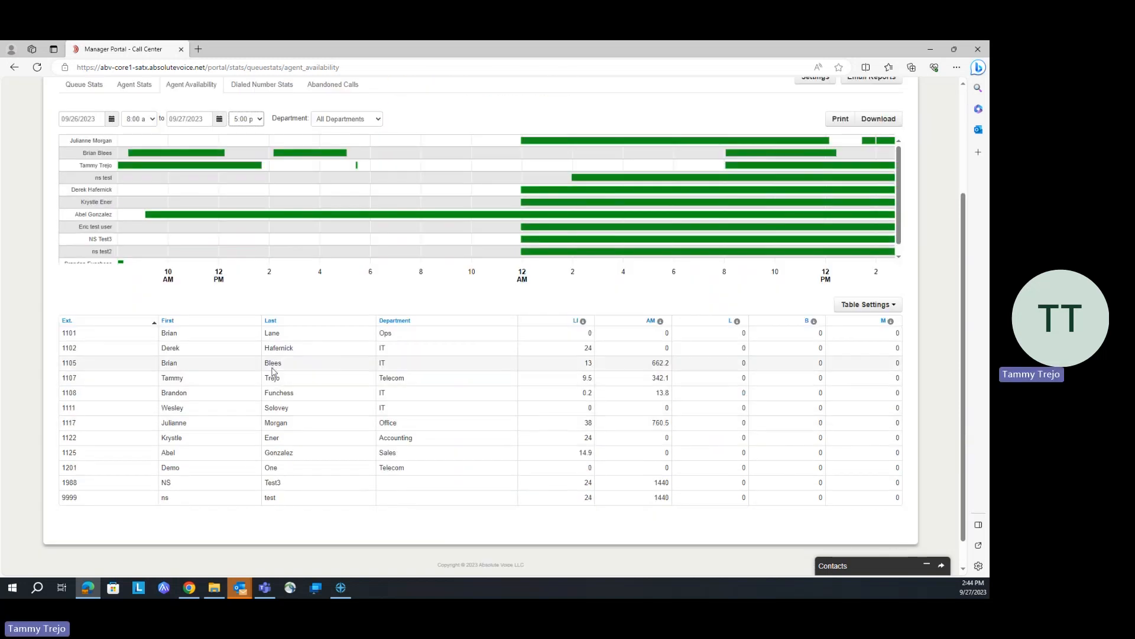
left_click(864, 307)
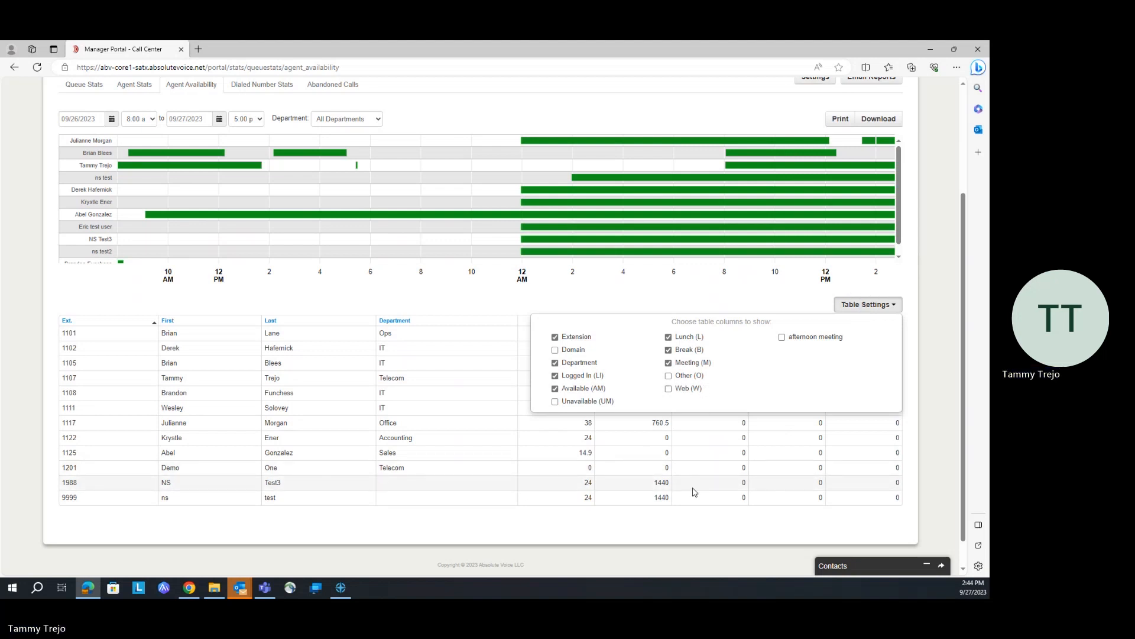
scroll(695, 492, "up", 3)
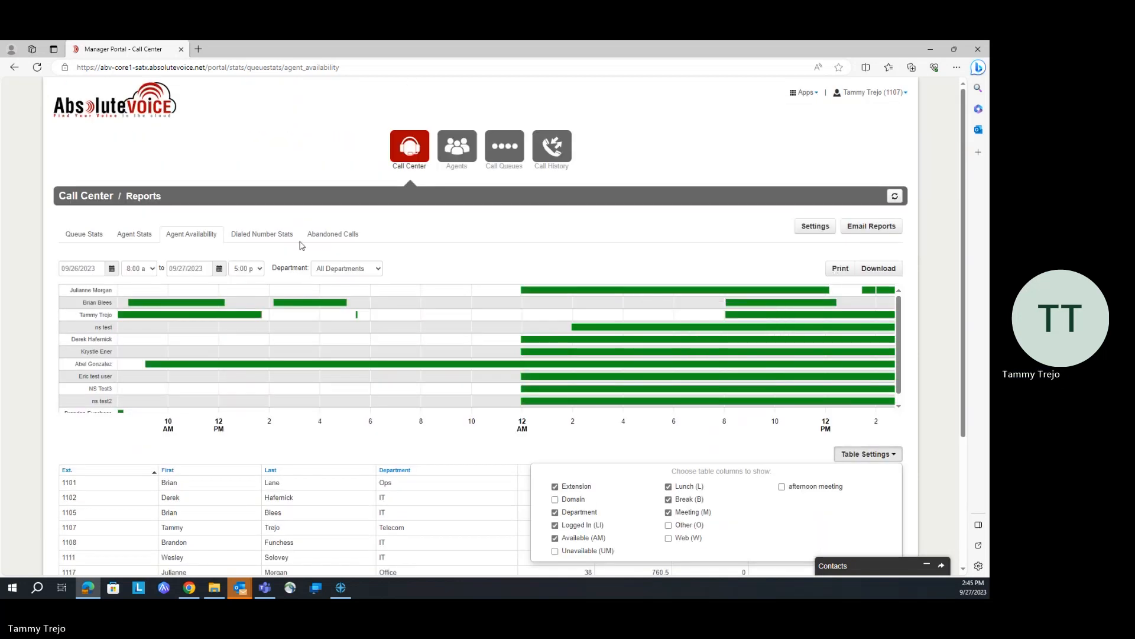
Open the Dialed Number Stats report and review the choices in its queue filter, keeping All Queues
left_click(264, 235)
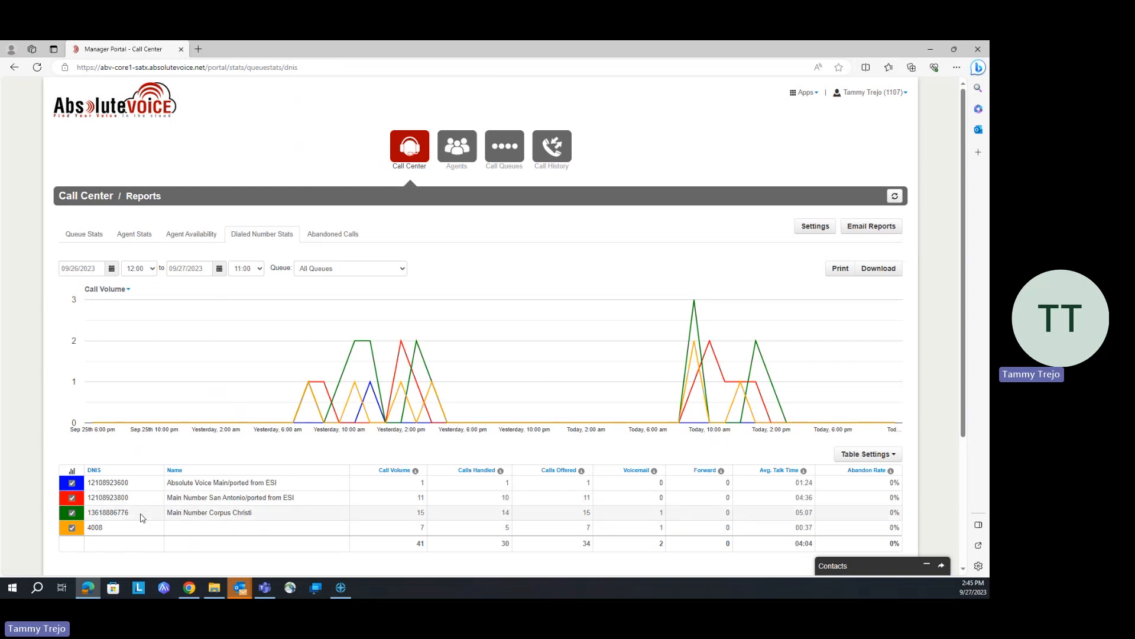
scroll(334, 470, "down", 2)
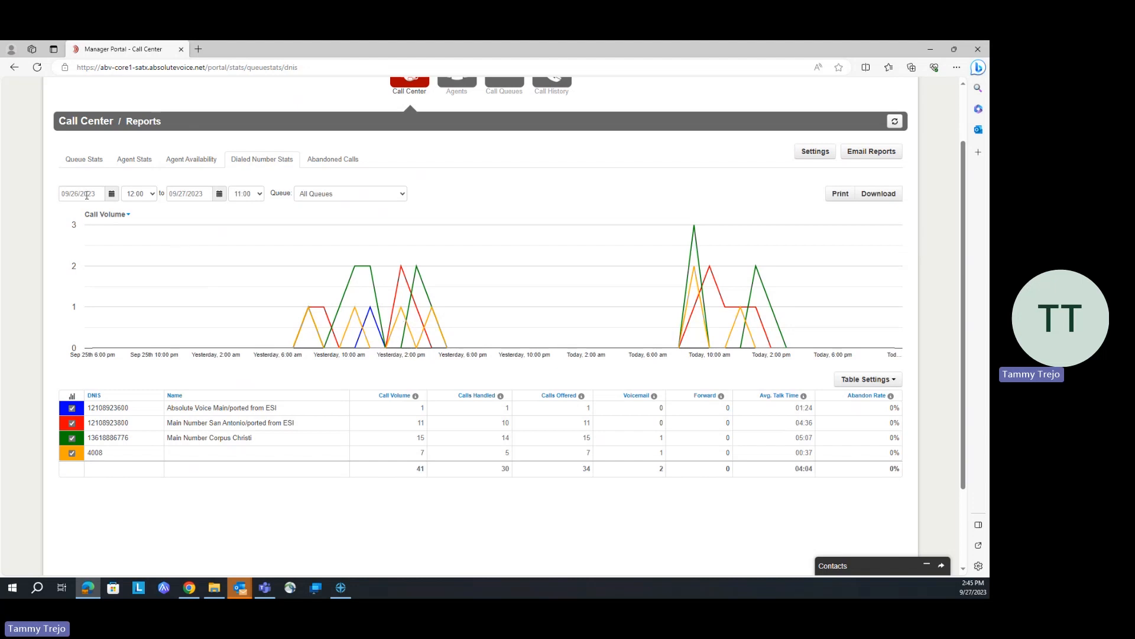
left_click(342, 197)
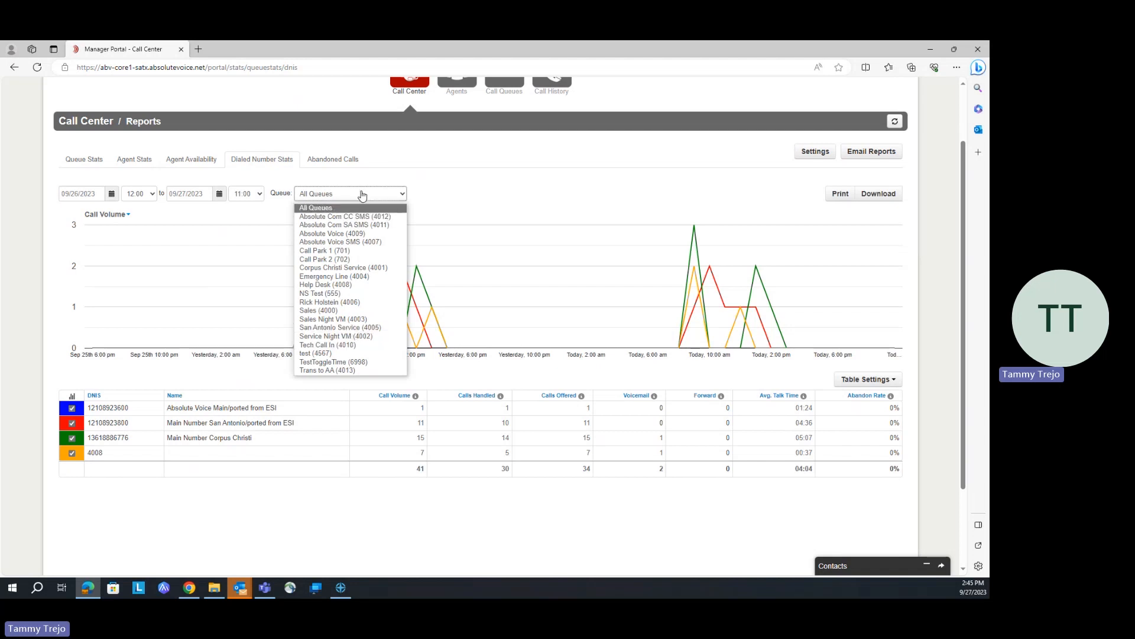
left_click(363, 195)
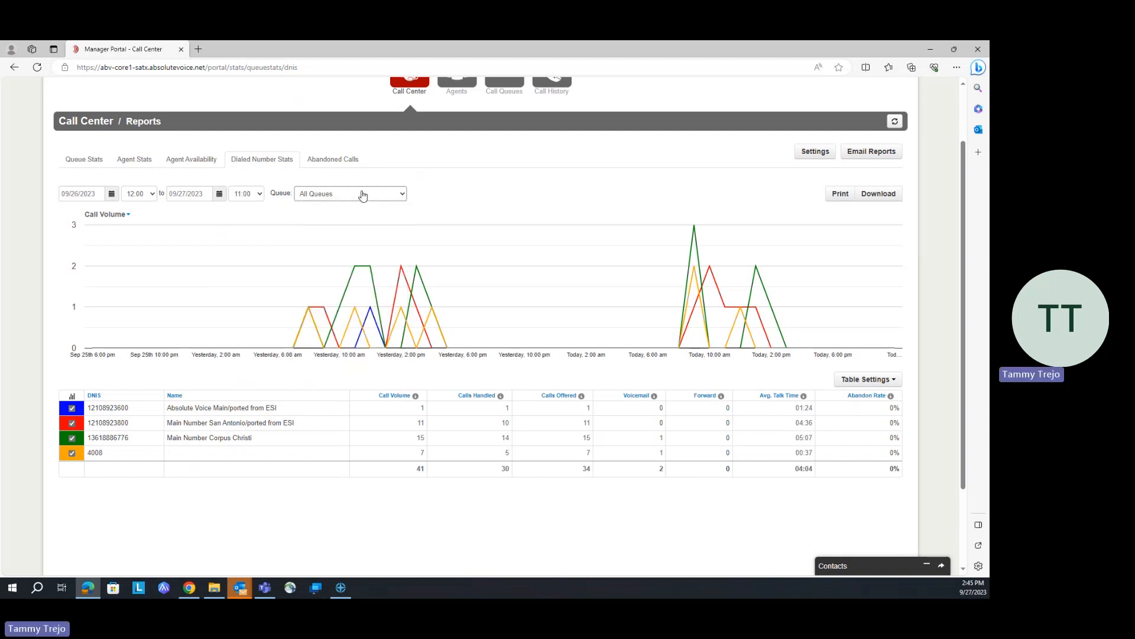
Toggle the 4008 row off and back on in the Dialed Number Stats chart, and review the table's column and general settings
left_click(72, 454)
left_click(72, 454)
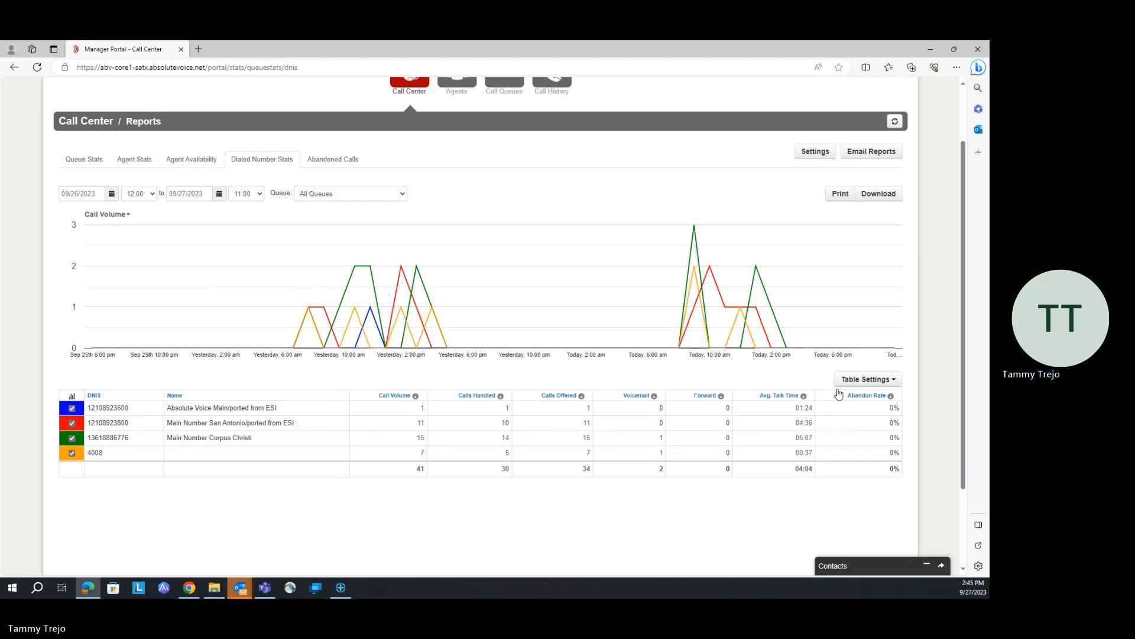
left_click(867, 380)
scroll(791, 430, "down", 2)
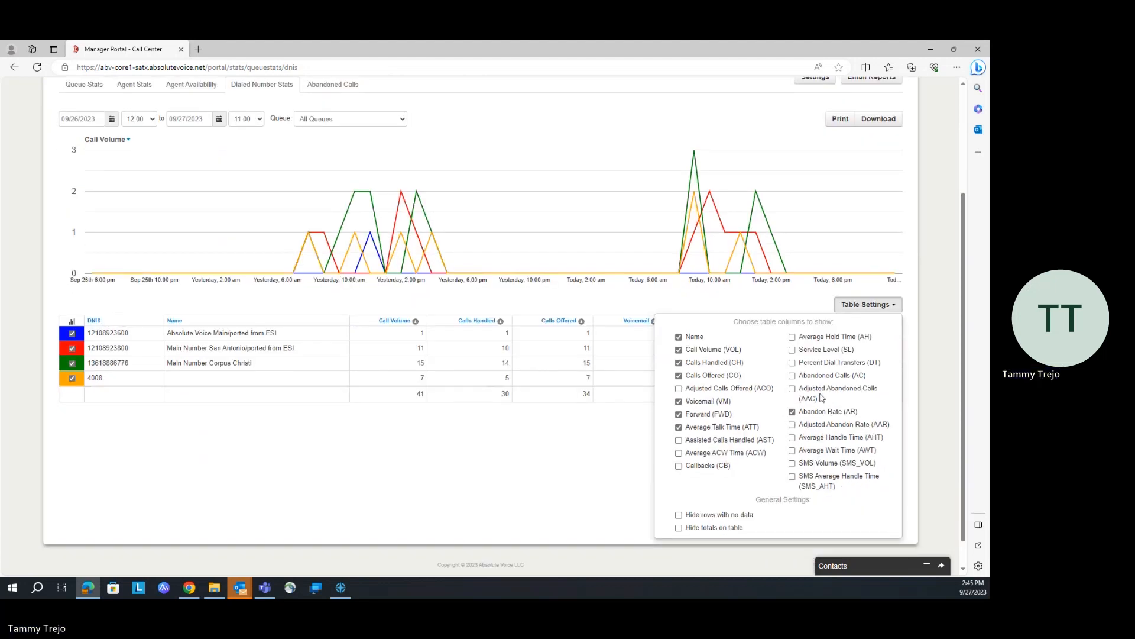
scroll(794, 405, "up", 3)
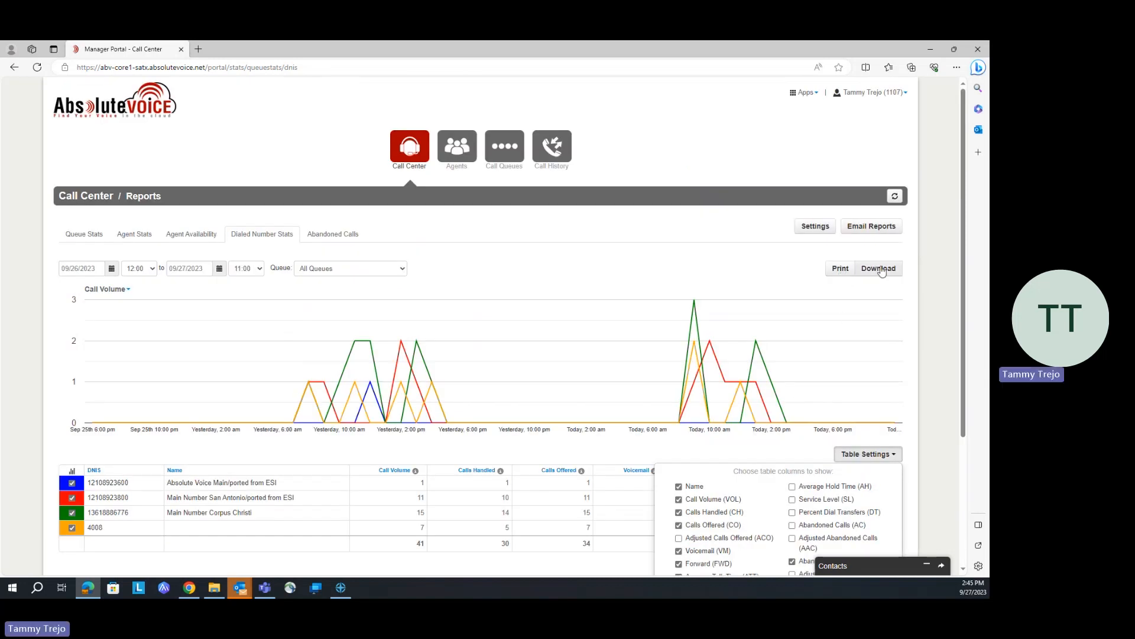
View the Abandoned Calls report for all queues, and open the Email Reports setup from the Call Center overview
left_click(328, 235)
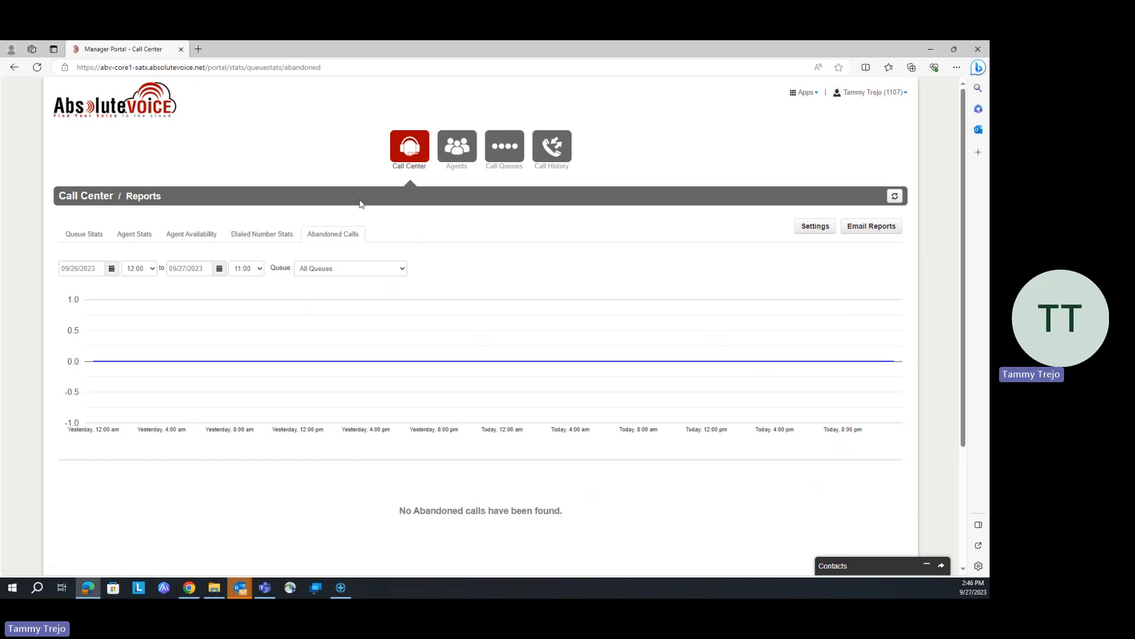
left_click(414, 152)
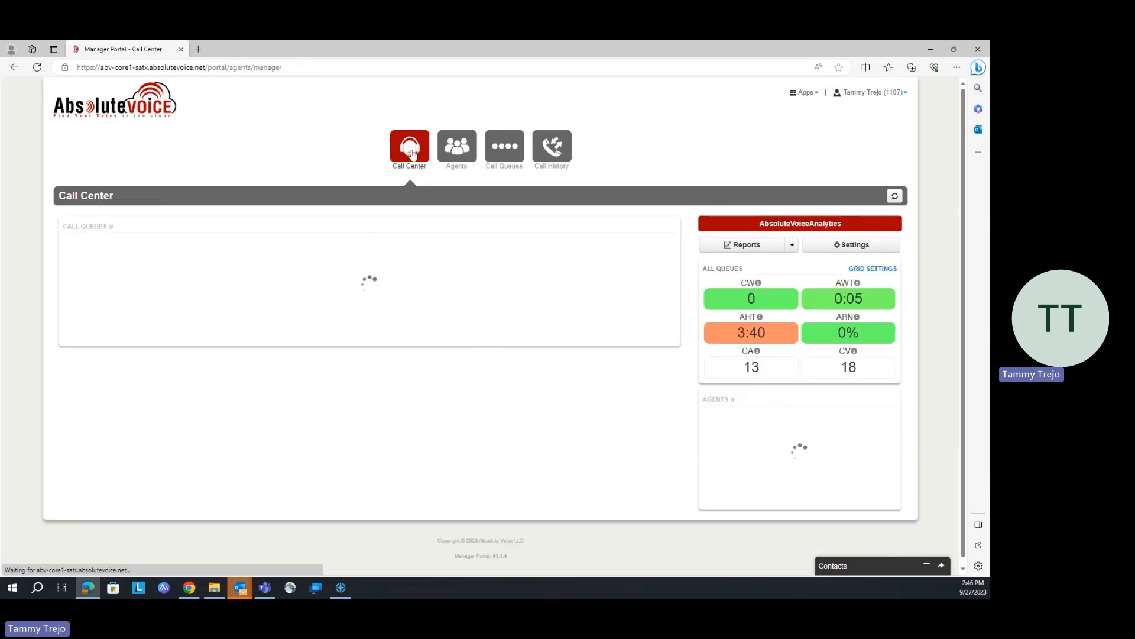
left_click(792, 244)
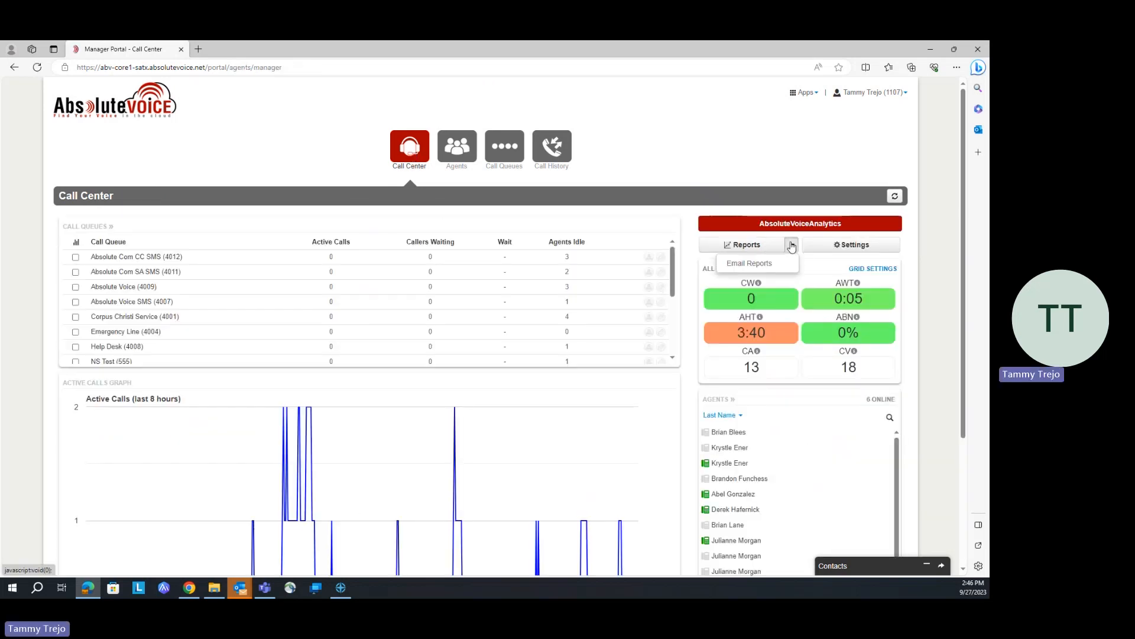
left_click(751, 264)
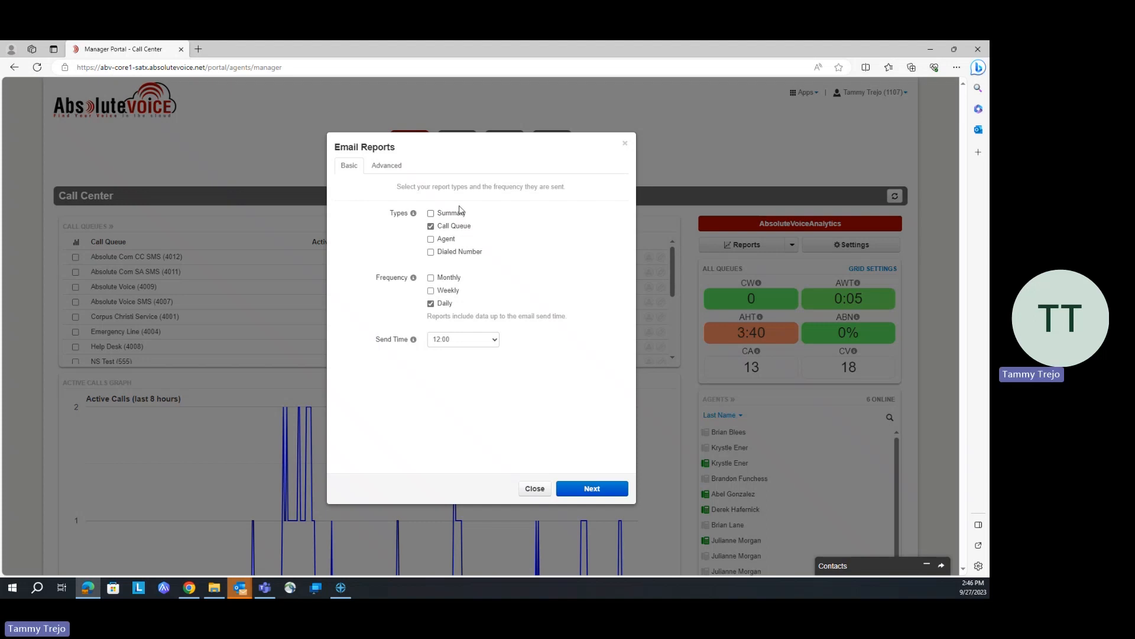
Try switching the Summary and Call Queue email report types, and restore the selection to Call Queue only
left_click(431, 214)
left_click(431, 226)
left_click(431, 226)
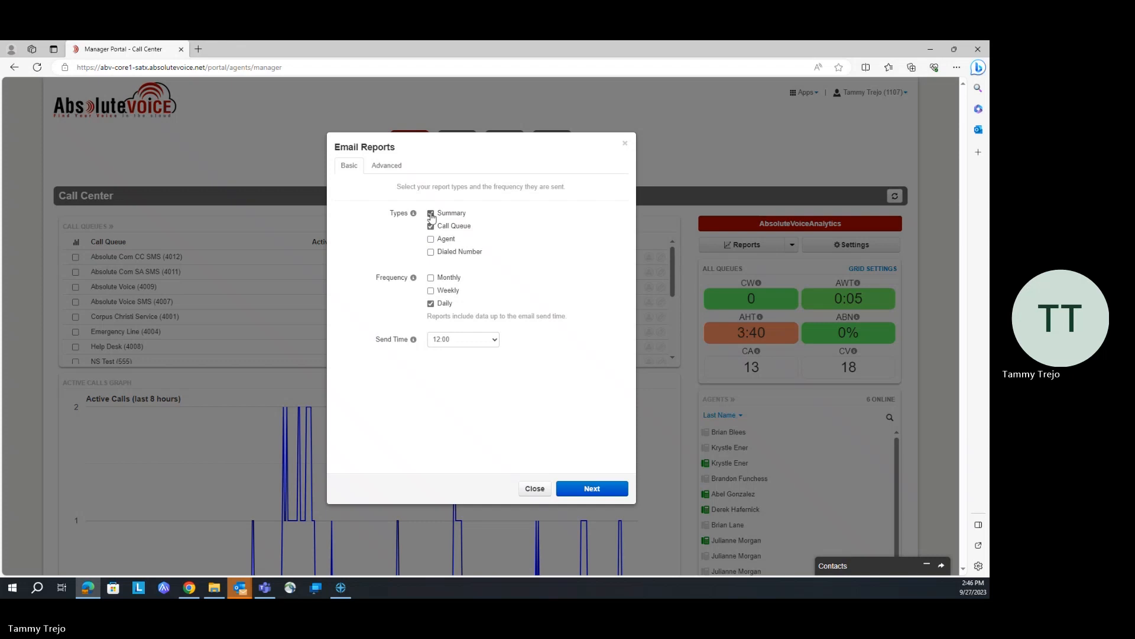
left_click(431, 213)
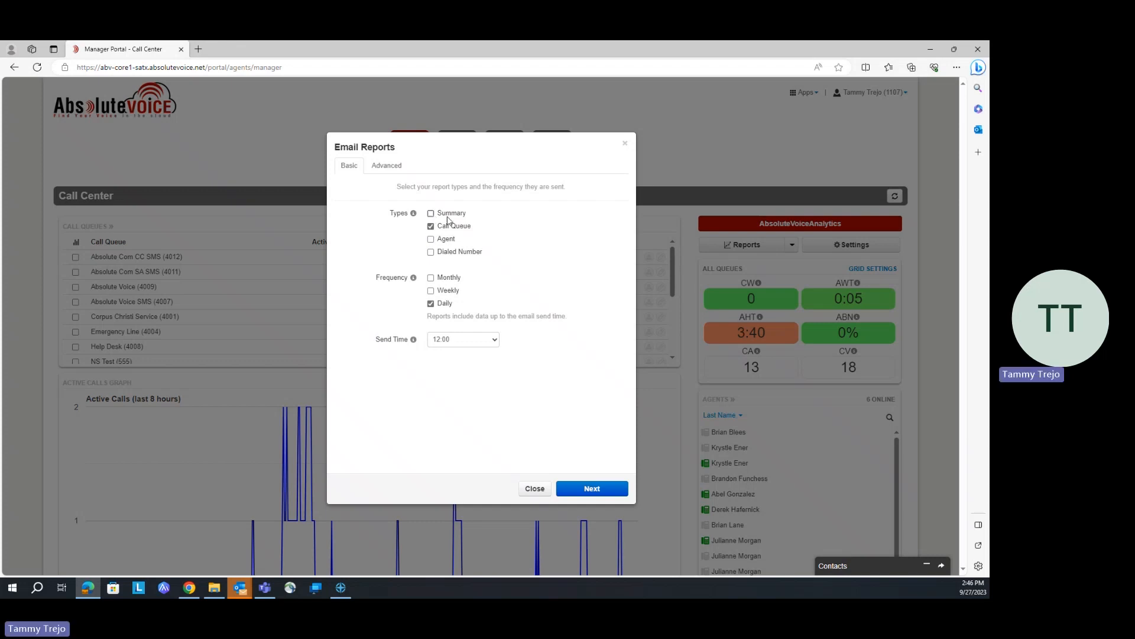
Review the advanced and basic Email Reports options, including queue statistics, extra recipients and send time, and close the dialog without saving
left_click(396, 169)
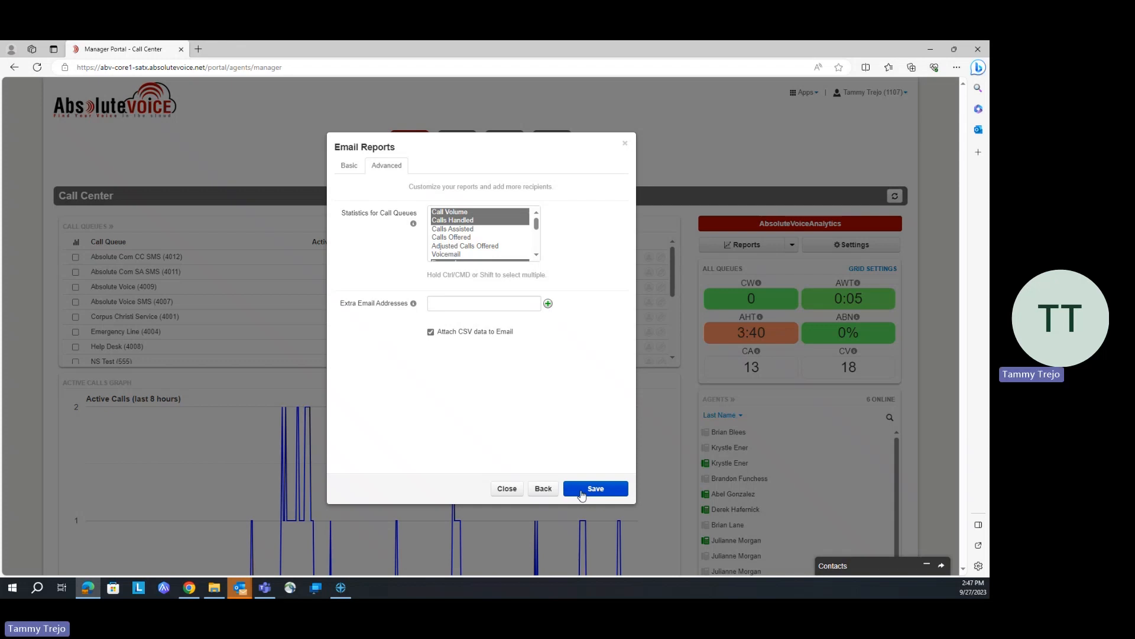
left_click(353, 168)
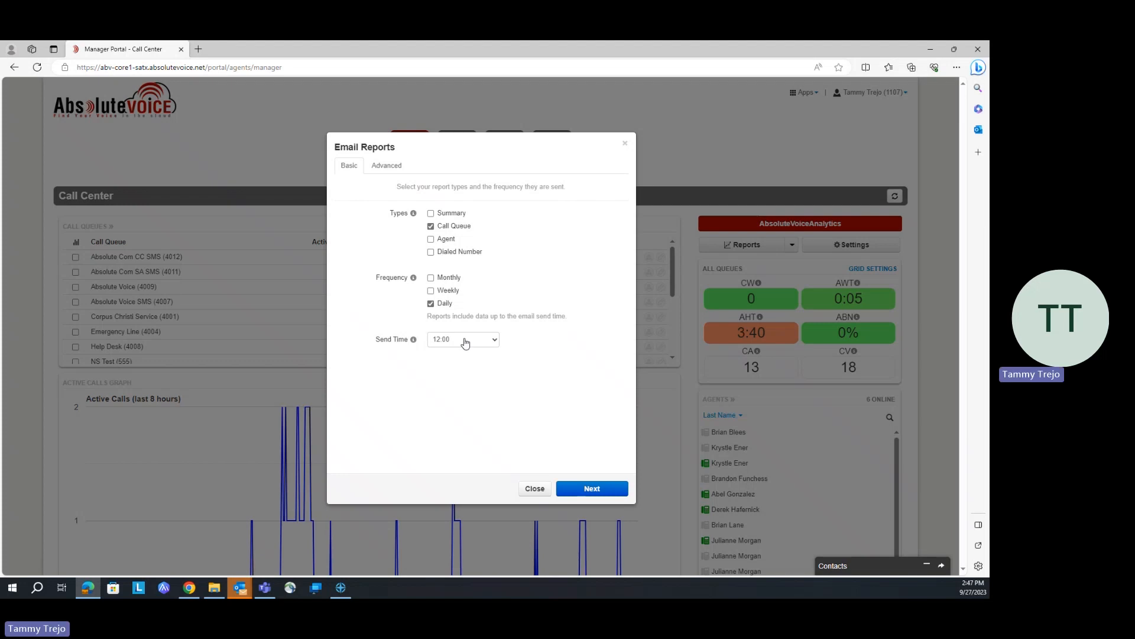
left_click(385, 167)
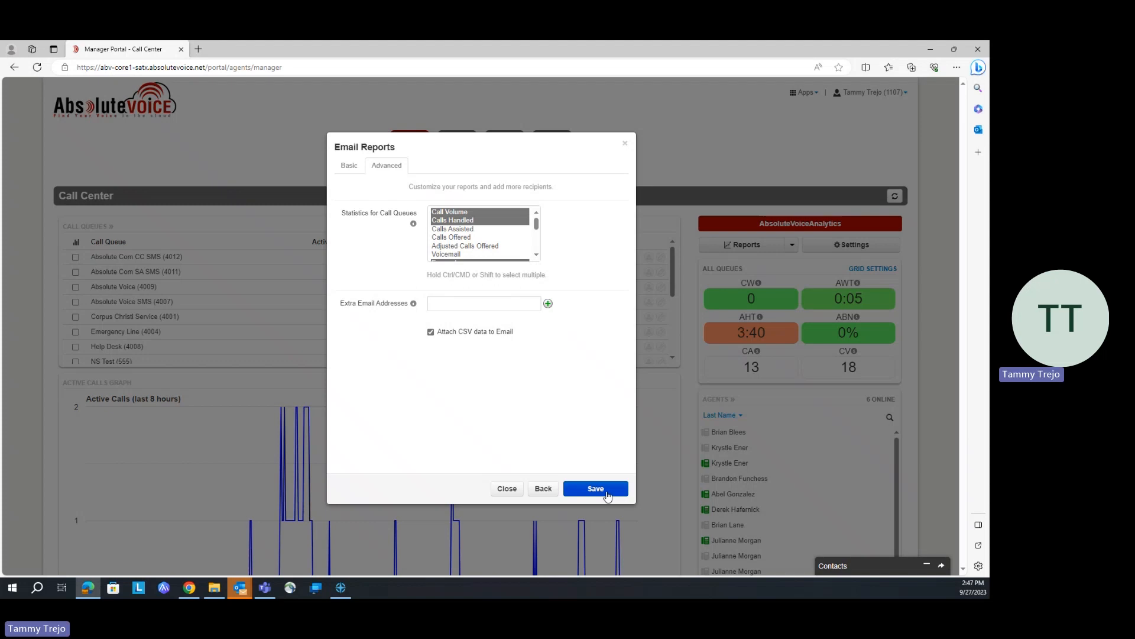
left_click(349, 167)
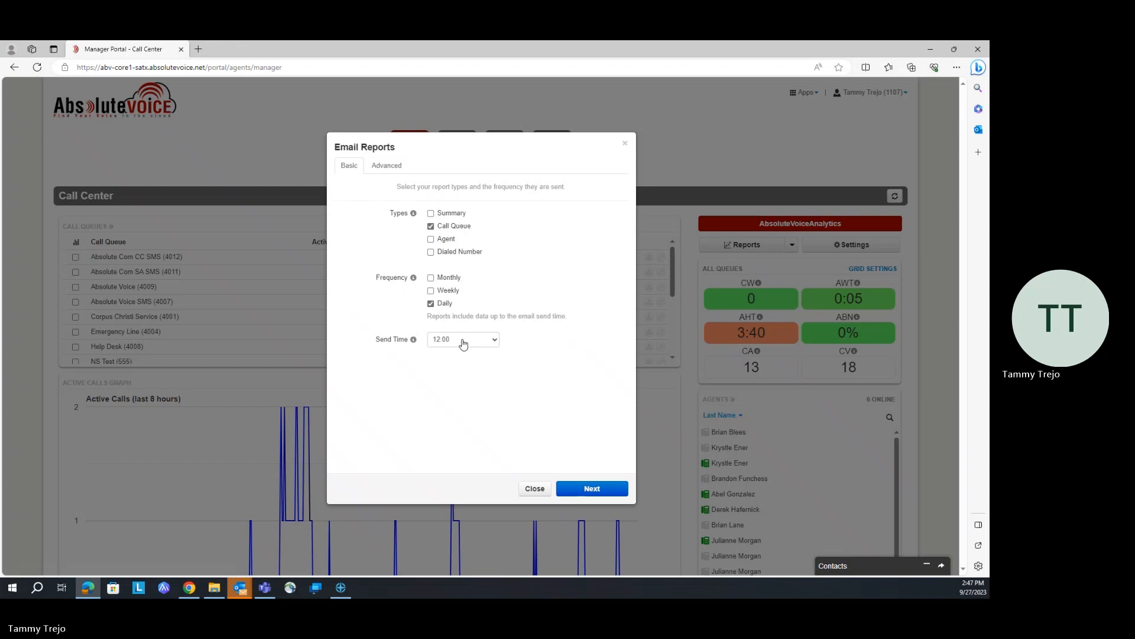
left_click(625, 143)
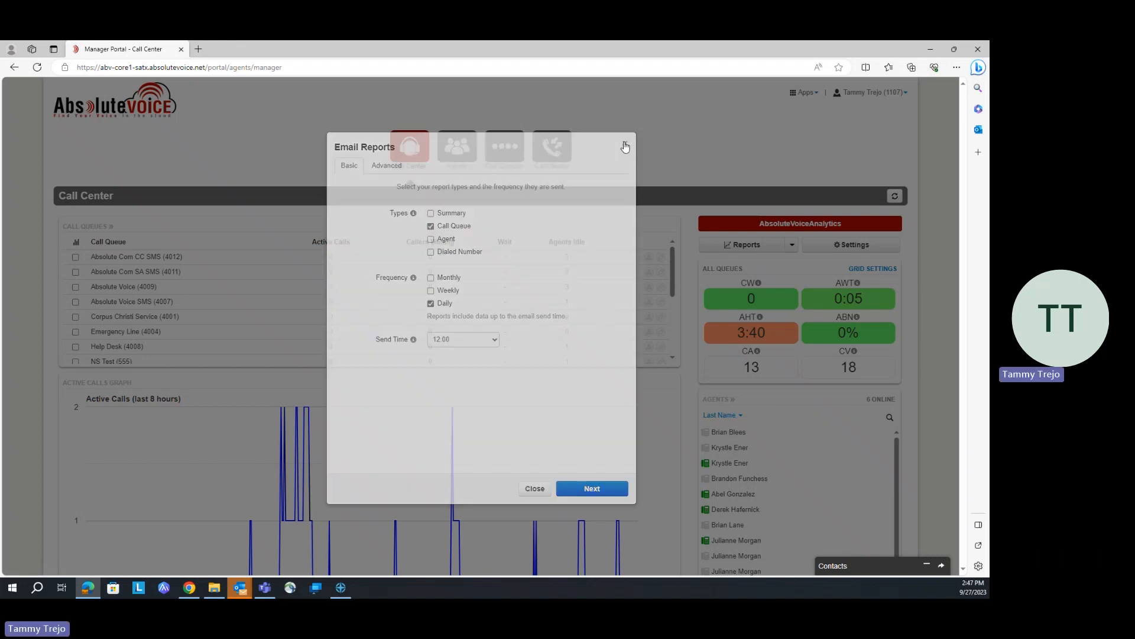